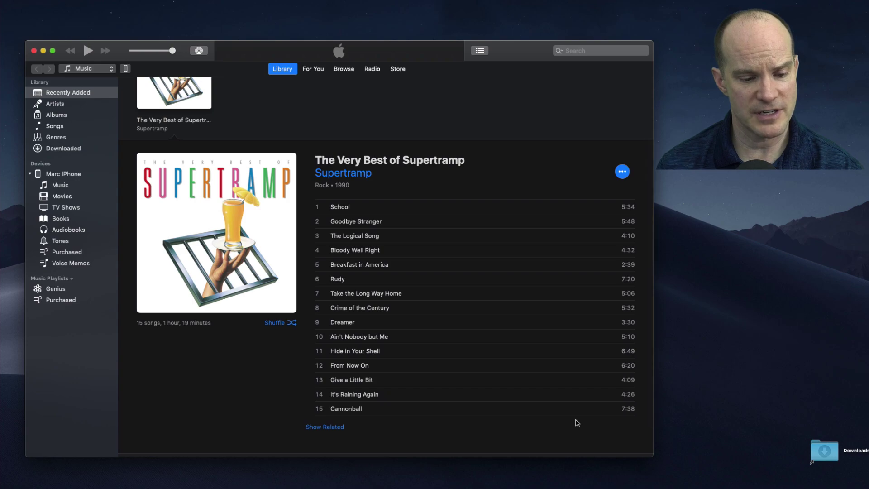
Scroll the iTunes library to show the 15 tracks of The Very Best of Supertramp.
scroll(575, 421, "up", 2)
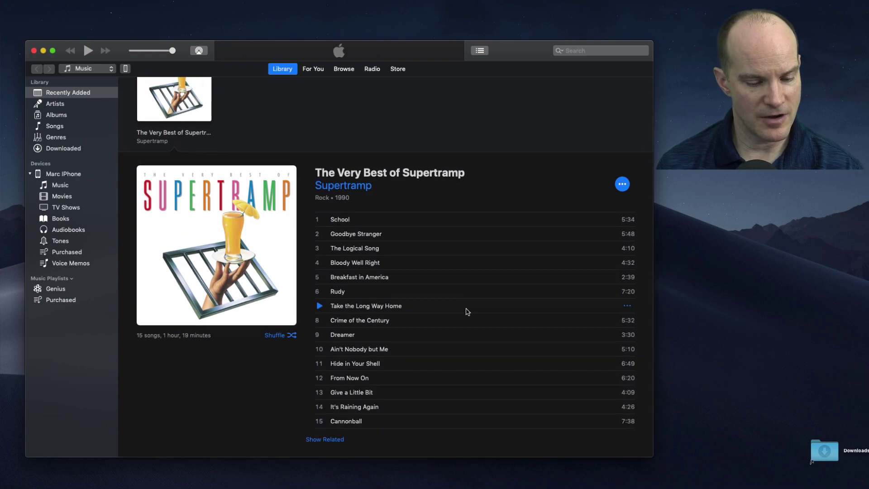
Drag Take the Long Way Home onto the desktop as an m4a file and hide iTunes.
scroll(467, 312, "down", 3)
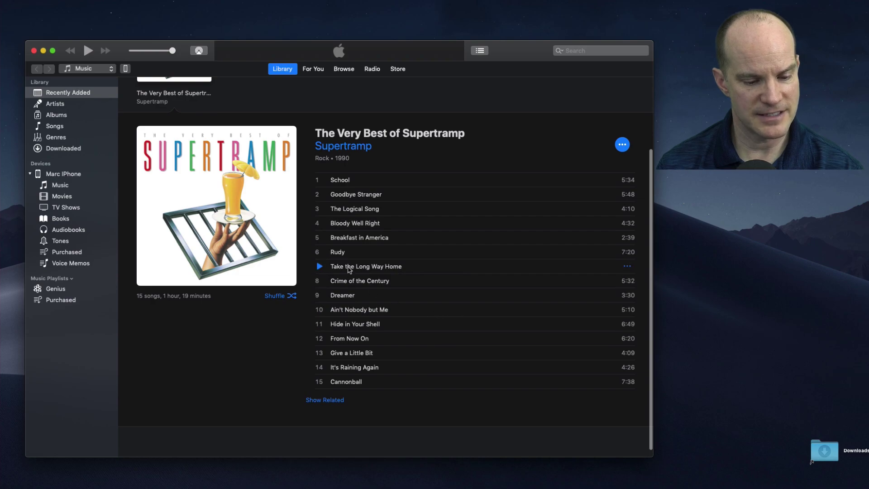
left_click_drag(349, 270, 750, 285)
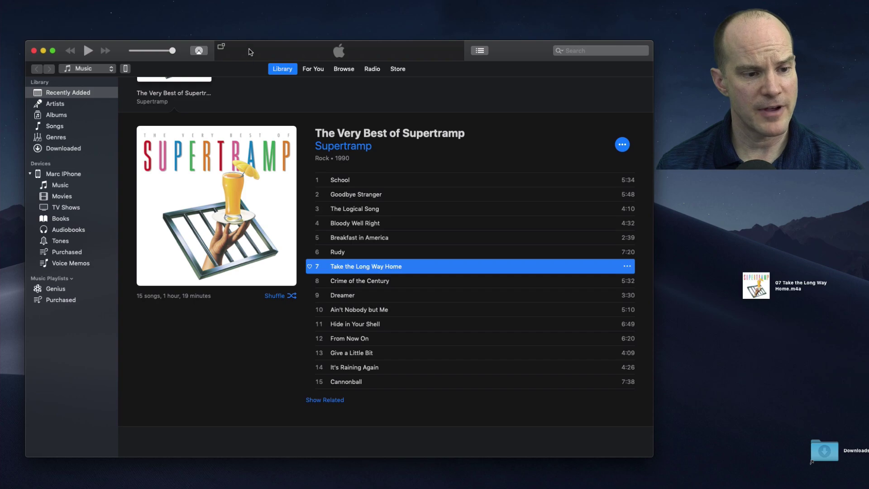
key("super+h")
Switch to the Windows remote desktop session, My Keys To Music.
mouse_move(756, 288)
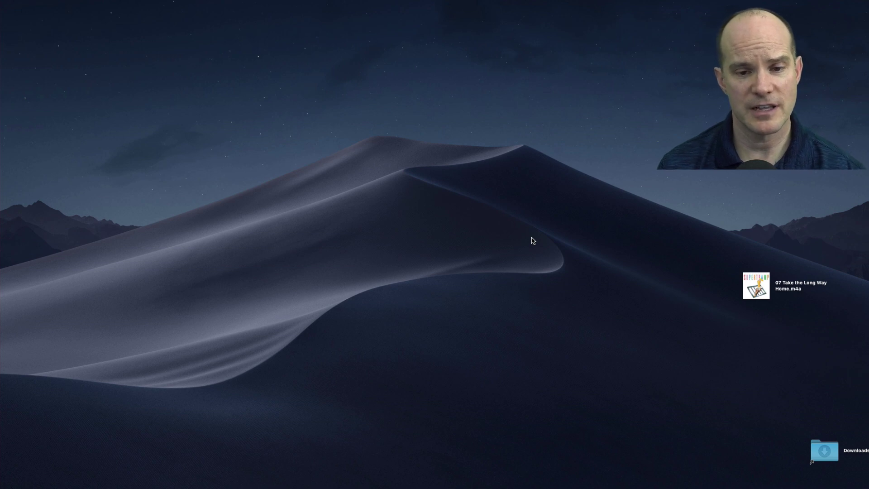
key("super+Tab")
key("super+Tab")
left_click(294, 61)
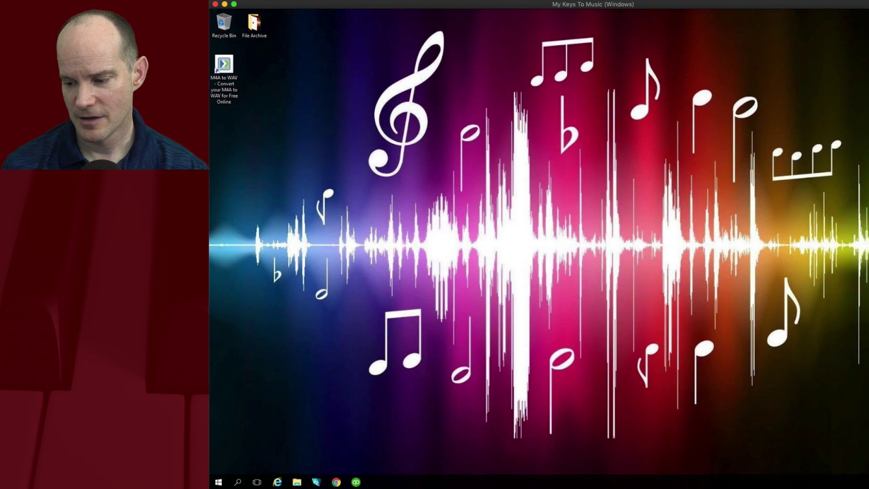
Open This PC from the Windows search.
left_click(514, 211)
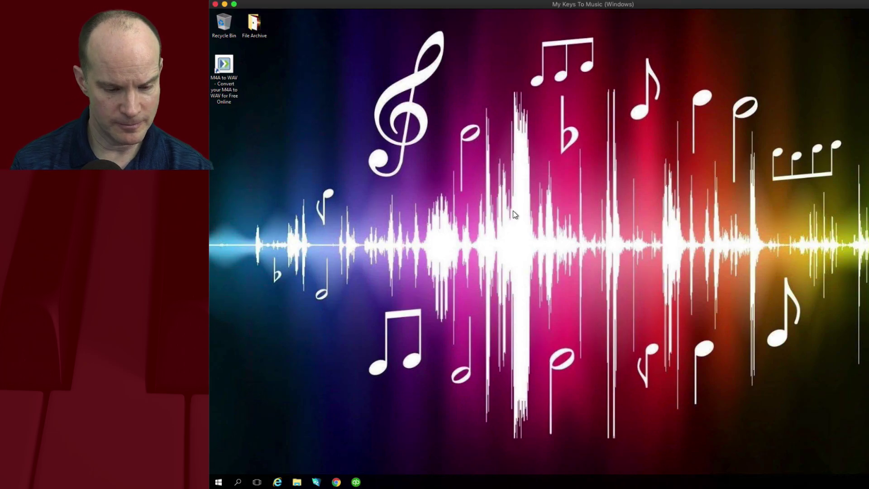
key("super")
type("this")
key("Return")
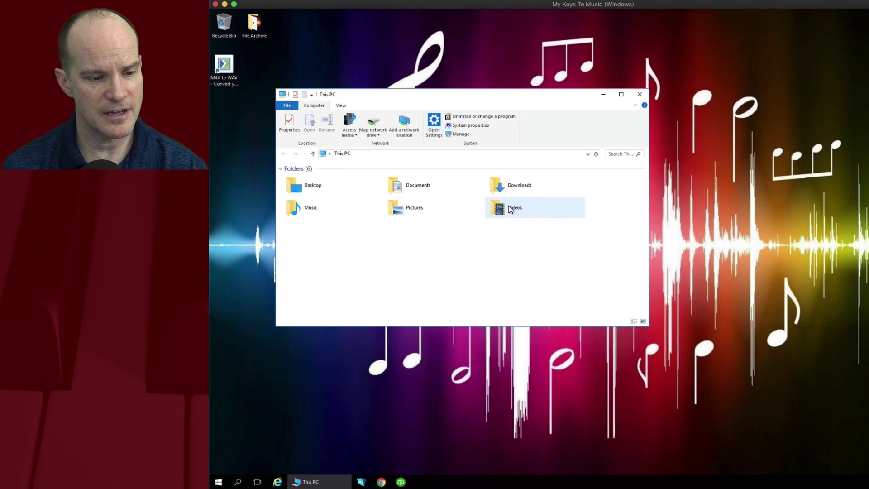
Copy 07 Take the Long Way Home.m4a from the shared Mac drive to the Windows desktop.
left_click(341, 189)
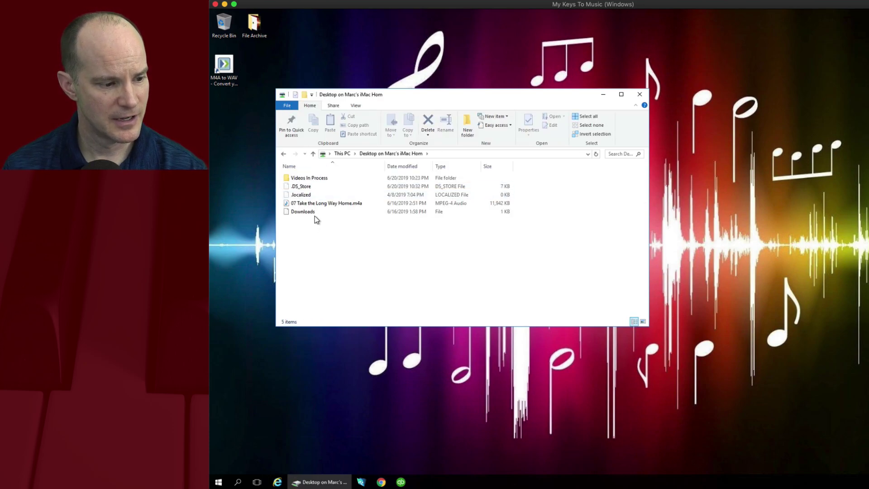
left_click_drag(314, 205, 330, 384)
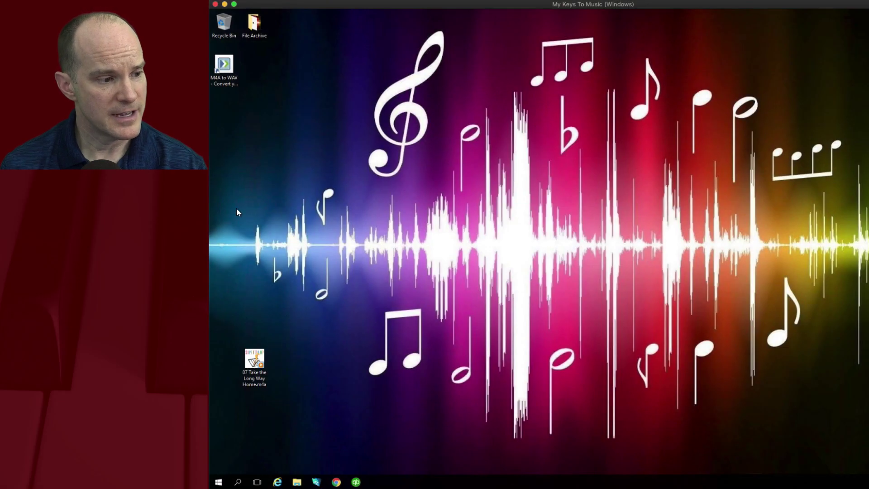
double_click(226, 64)
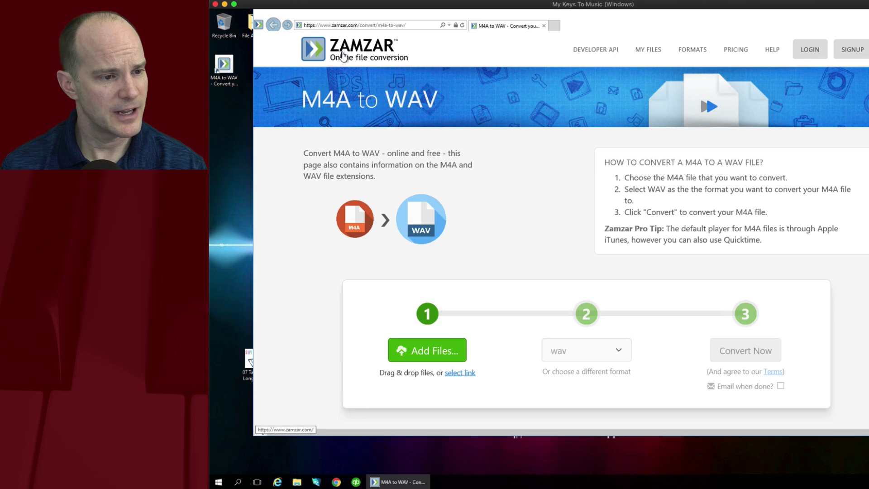
Add 07 Take the Long Way Home.m4a from the Desktop to Zamzar's conversion list.
left_click(459, 356)
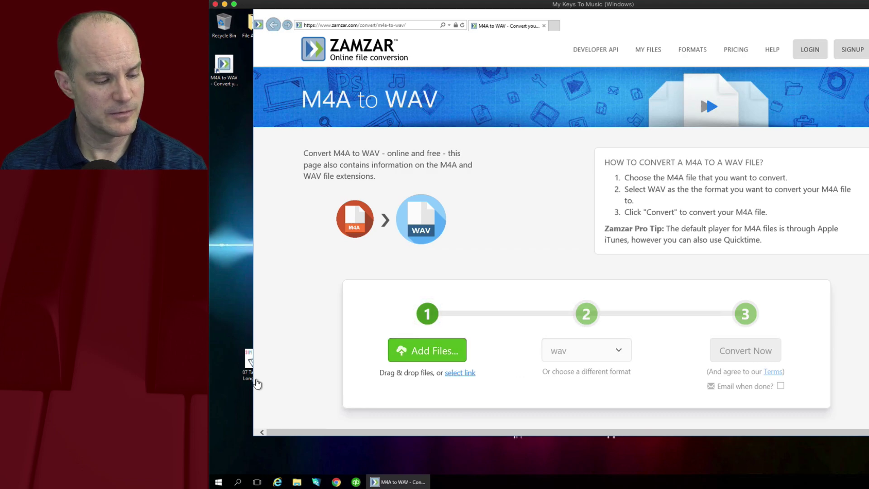
left_click_drag(253, 350, 301, 345)
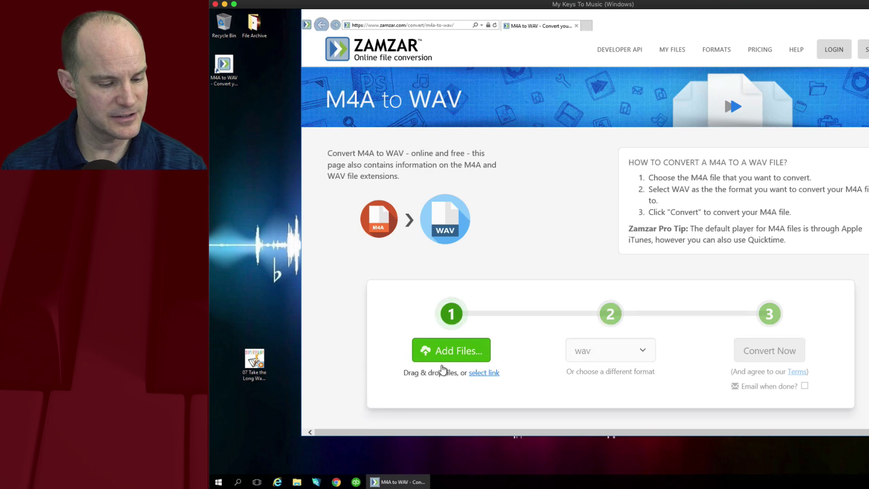
left_click(458, 354)
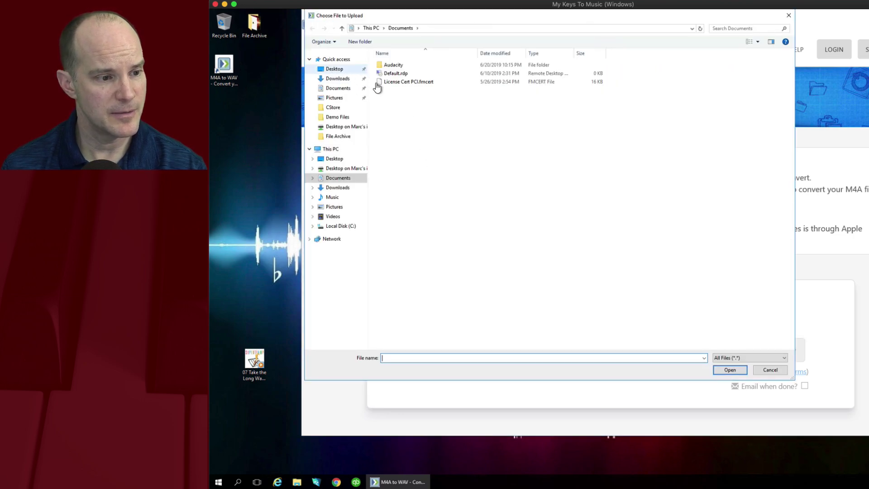
left_click(349, 69)
left_click(410, 73)
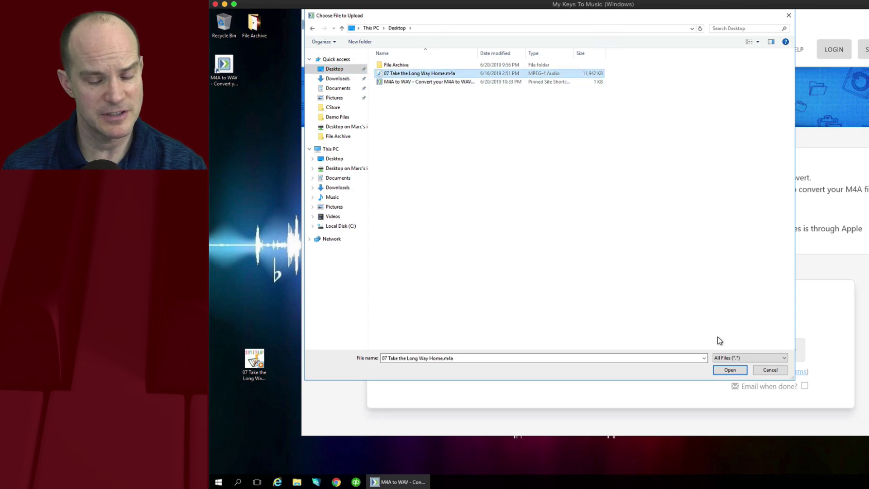
left_click(730, 371)
scroll(678, 358, "down", 5)
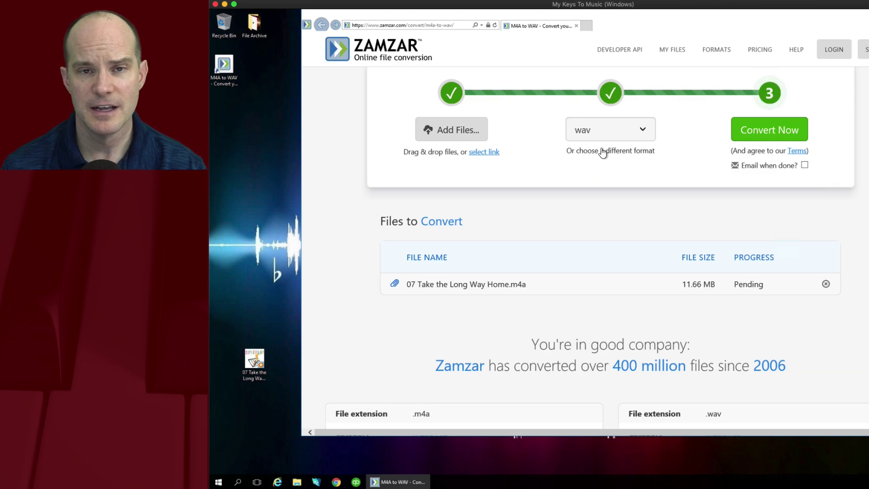
Keep wav as the output format and run Convert Now on the track.
left_click(609, 134)
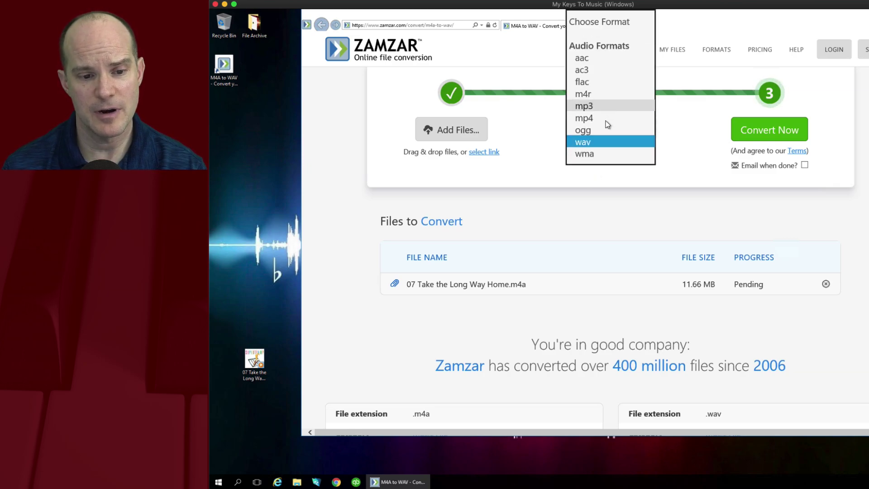
left_click(696, 132)
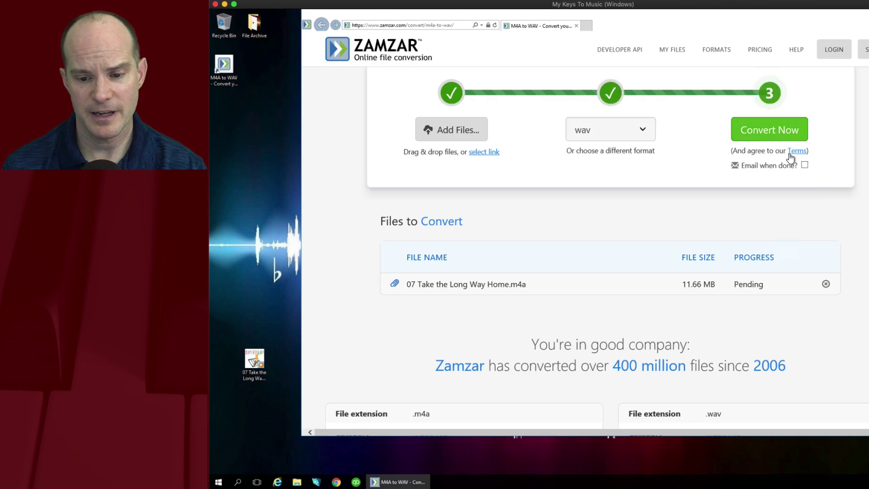
left_click(779, 132)
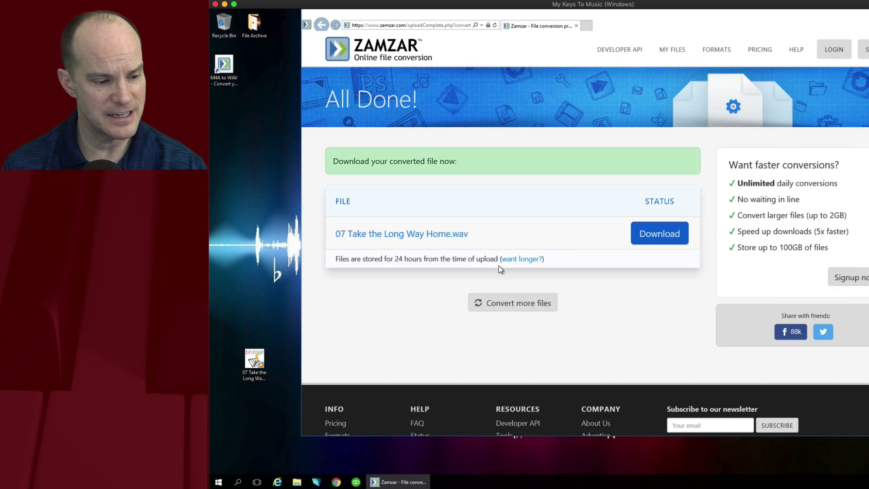
Save 07 Take the Long Way Home.wav to the Desktop via Save as, then minimise Internet Explorer.
left_click(654, 238)
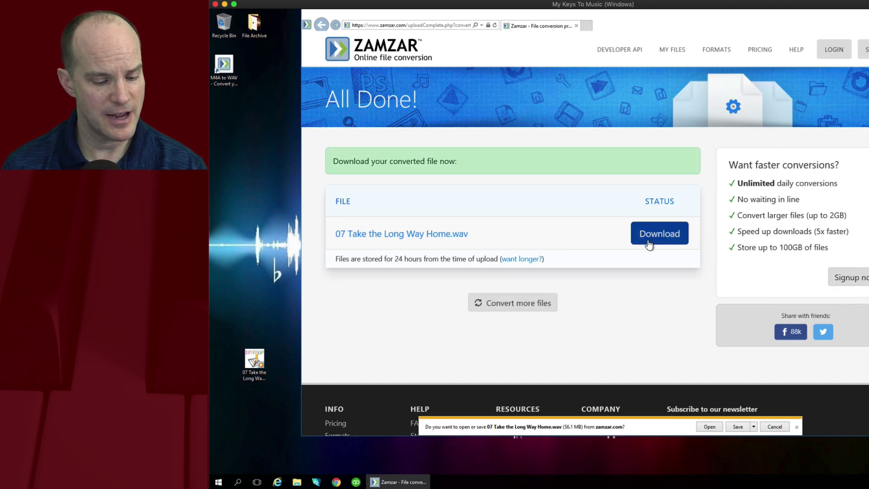
left_click(753, 428)
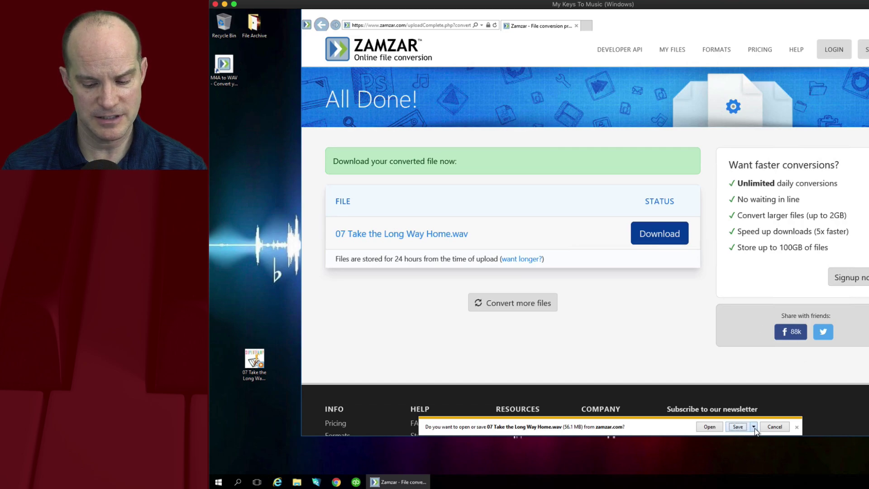
left_click(749, 445)
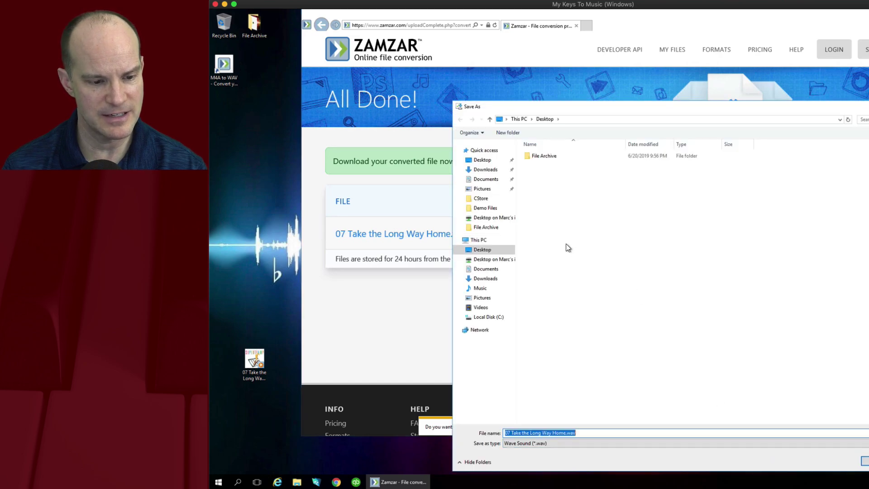
left_click(486, 161)
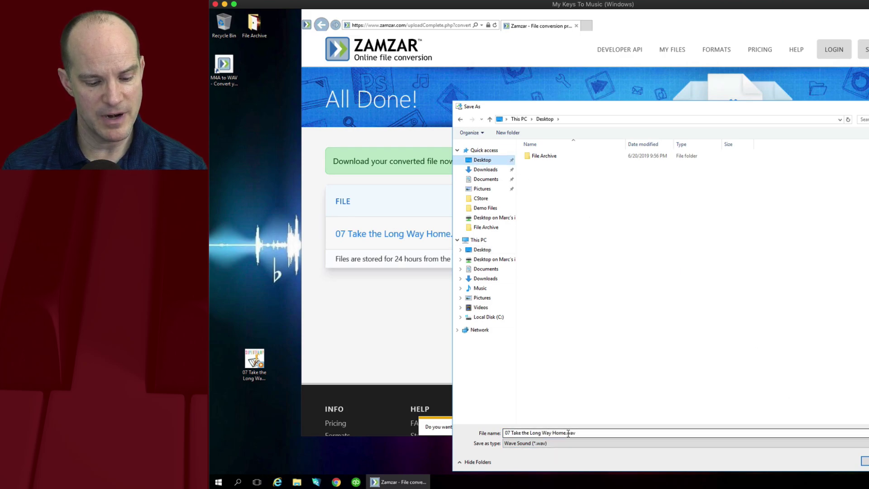
left_click(865, 461)
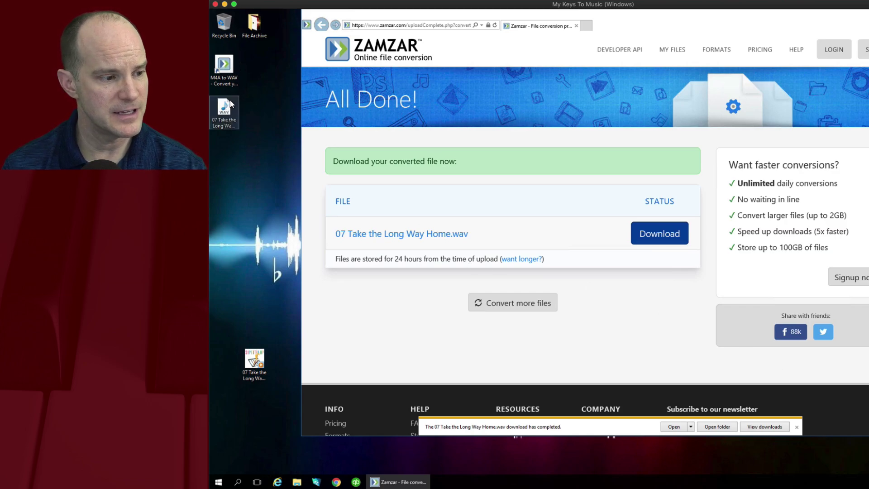
left_click(866, 13)
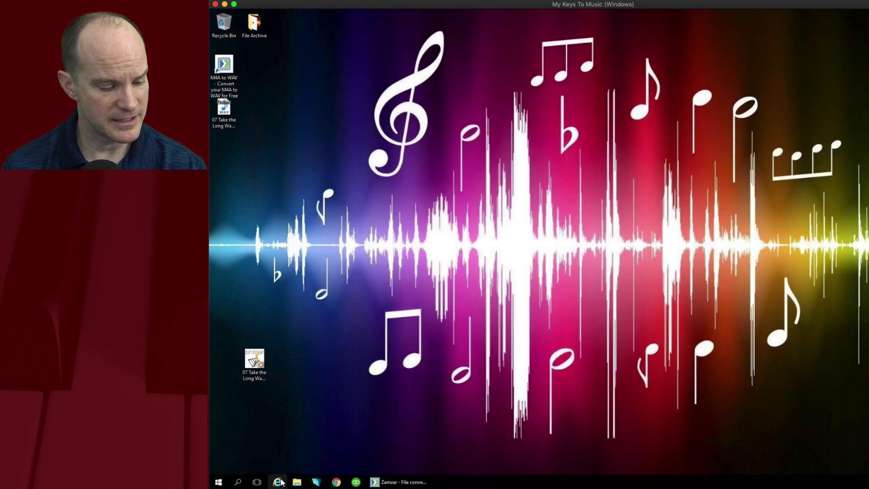
Search 'audacity' in a new Chrome window and open the audacityteam.org result.
left_click(336, 482)
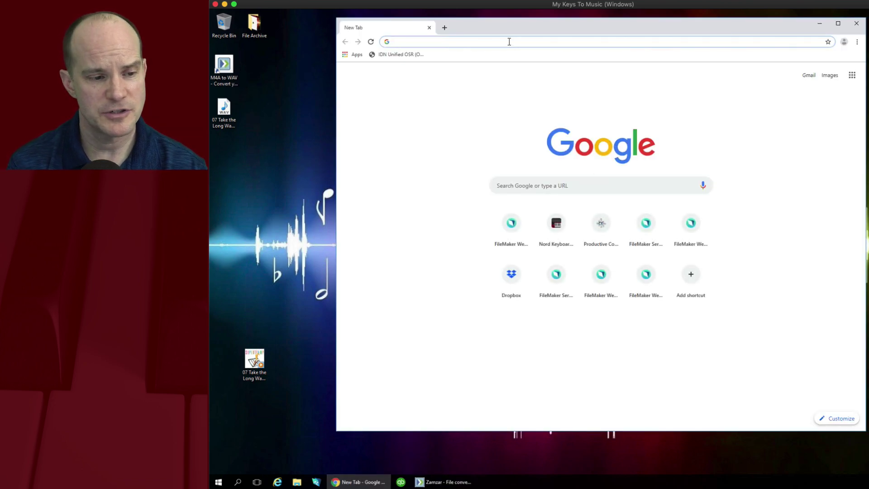
type("adu")
key("BackSpace")
key("BackSpace")
type("udacity")
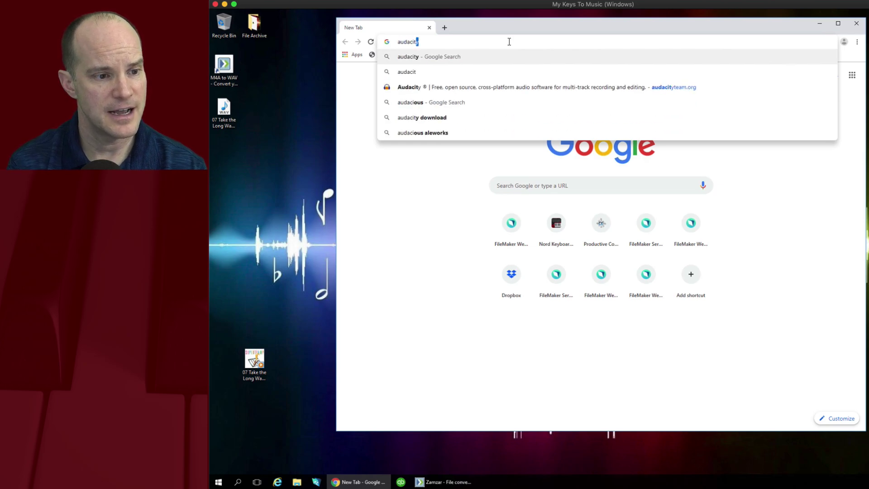
key("Return")
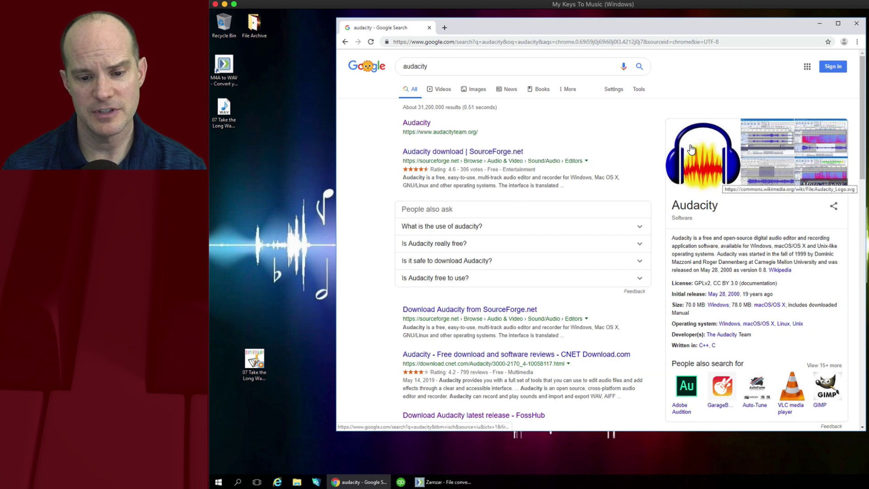
left_click(416, 123)
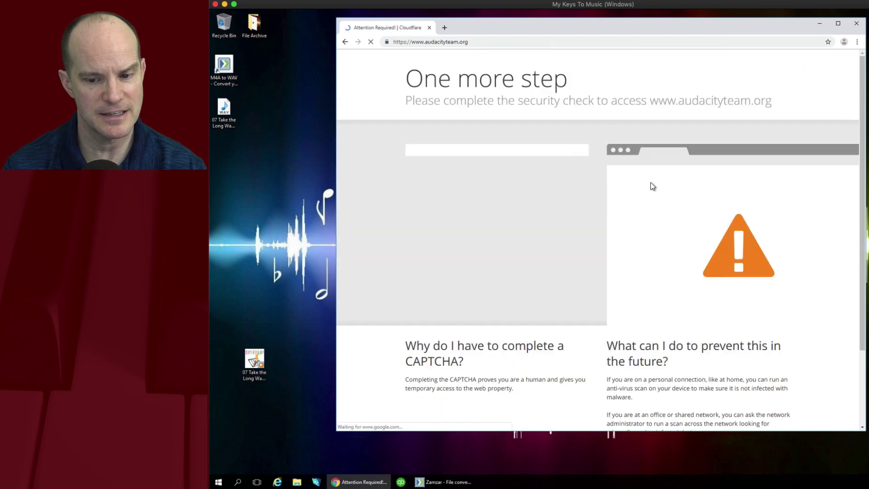
Start the reCAPTCHA and submit the traffic-light tile challenge.
left_click(471, 179)
left_click(492, 162)
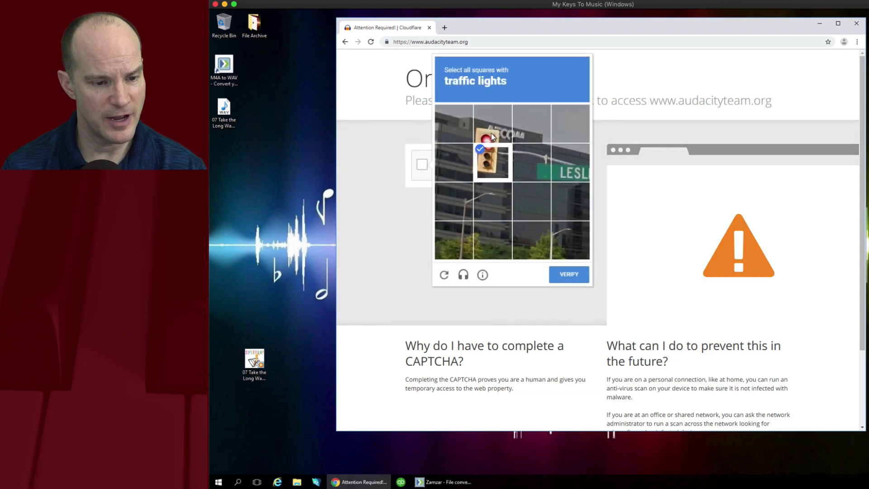
left_click(492, 135)
left_click(541, 158)
left_click(576, 163)
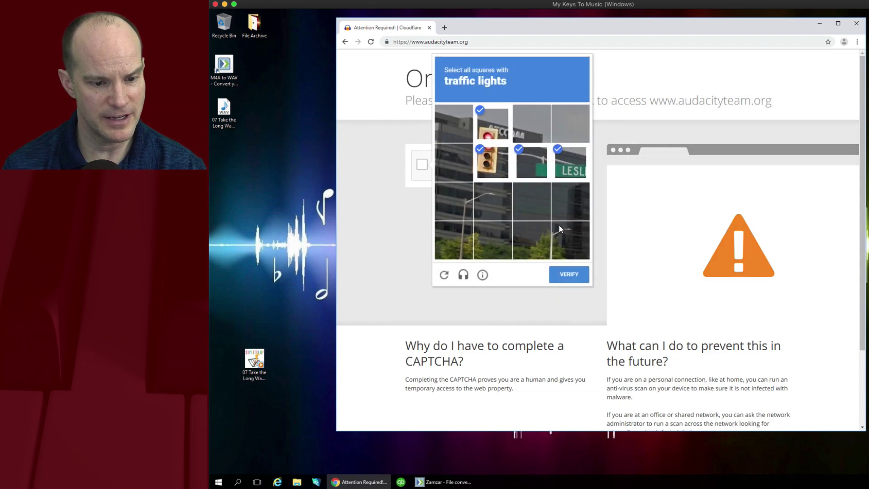
left_click(488, 202)
left_click(492, 202)
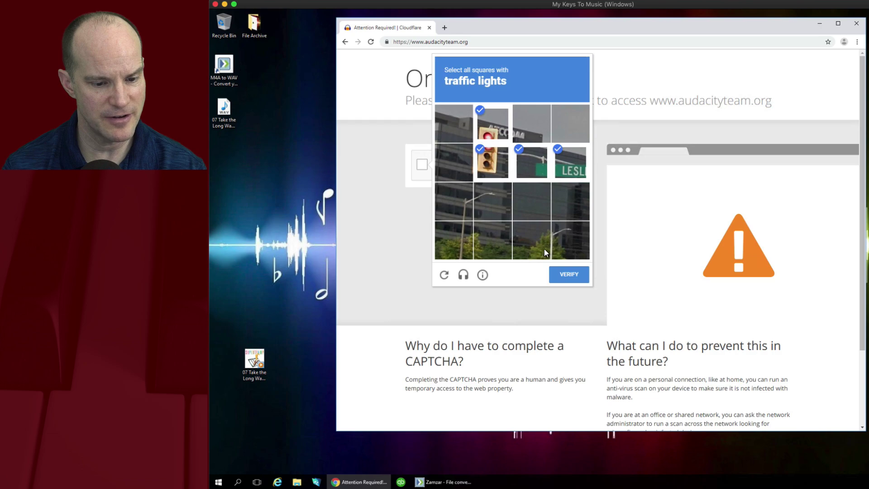
left_click(571, 274)
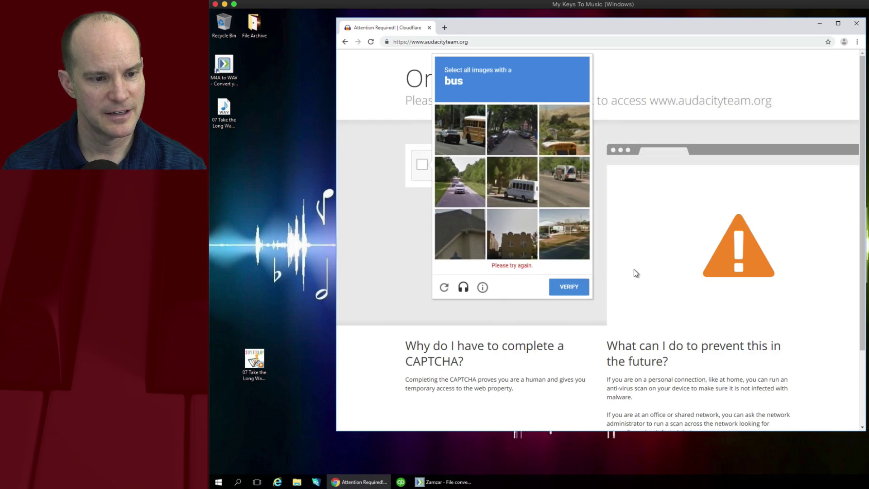
Select the school bus tiles and verify to pass the security check.
left_click(460, 130)
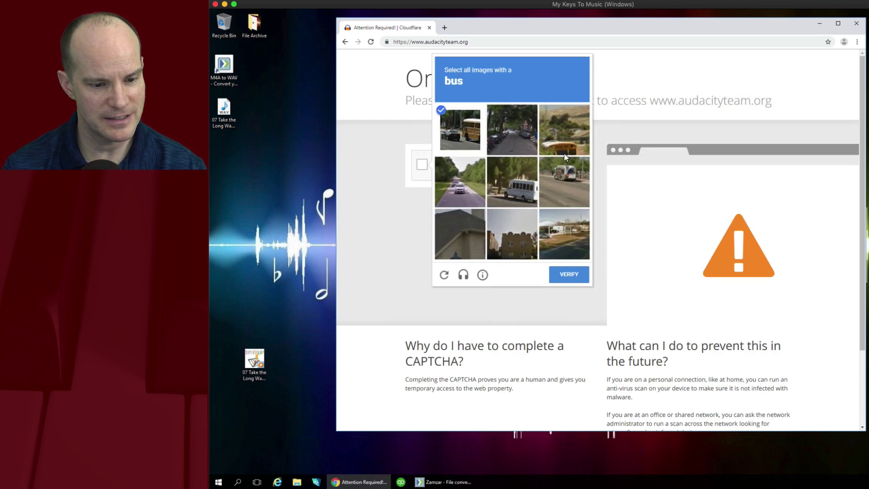
left_click(564, 131)
left_click(538, 185)
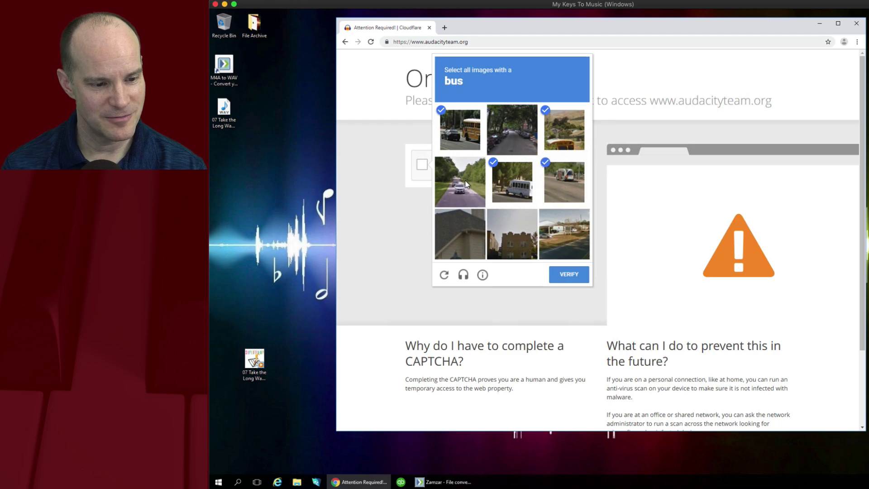
left_click(570, 277)
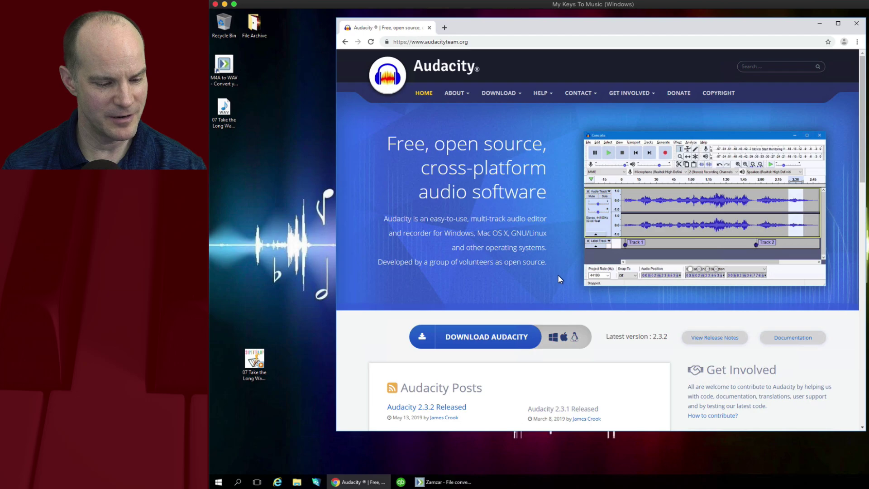
scroll(561, 274, "down", 3)
scroll(561, 277, "down", 2)
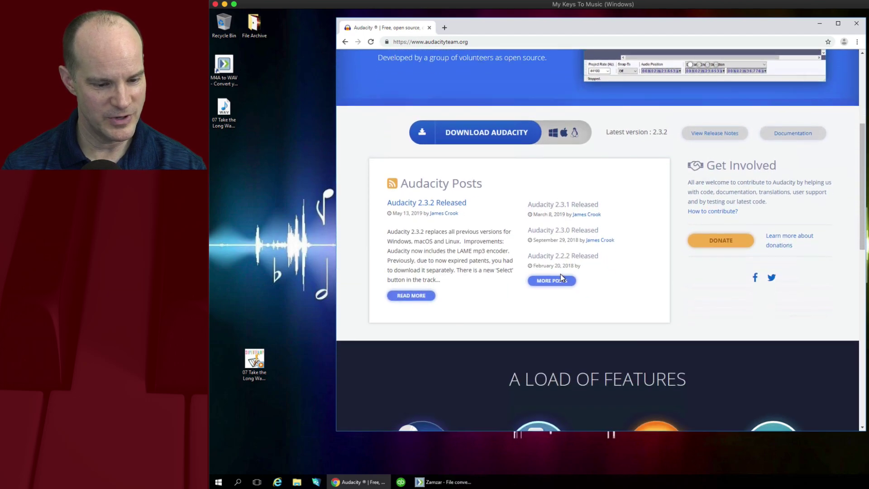
scroll(562, 277, "up", 5)
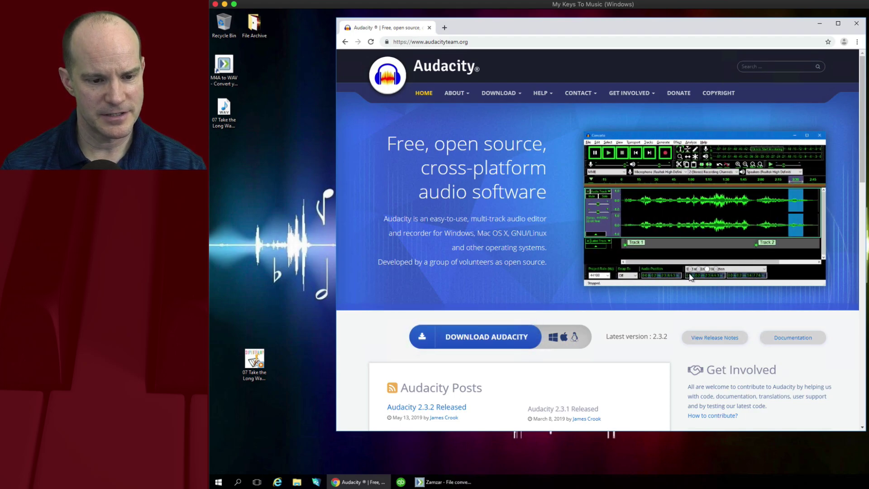
scroll(667, 296, "down", 2)
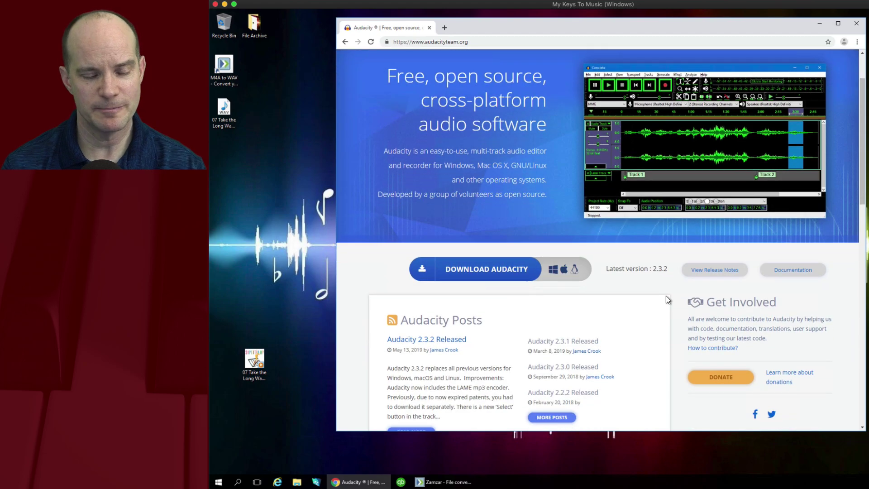
scroll(666, 295, "up", 1)
scroll(666, 298, "up", 1)
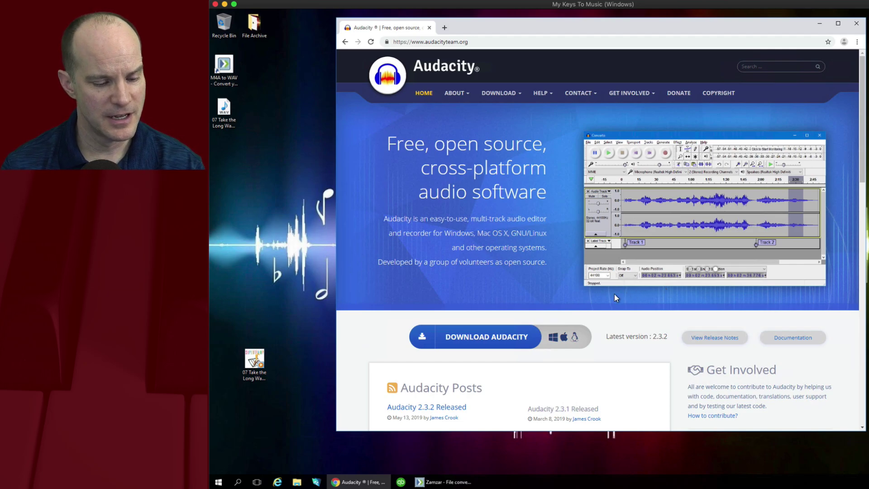
Follow Download Audacity, Audacity for Windows, then the Audacity 2.3.2 installer link to FossHub.
left_click(520, 337)
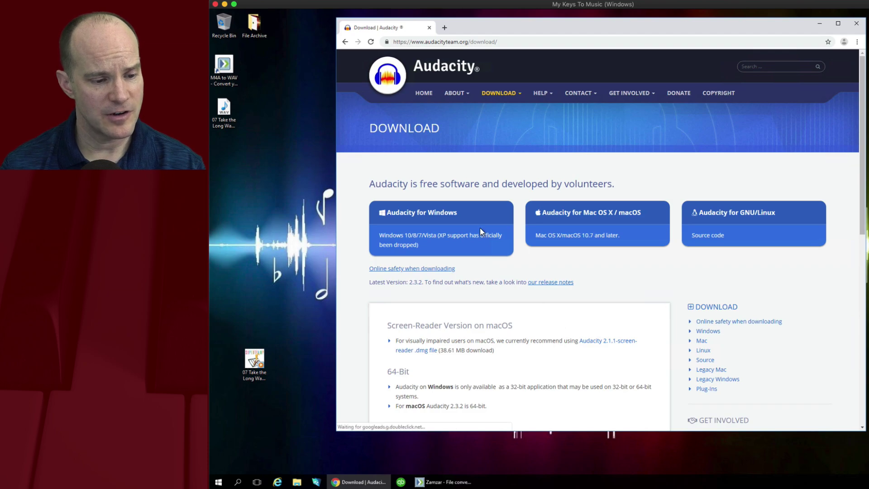
left_click(476, 224)
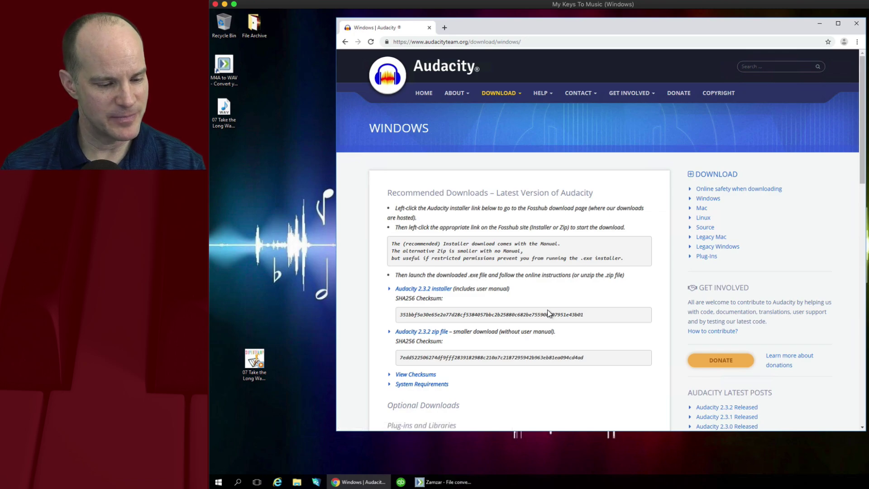
scroll(539, 306, "down", 1)
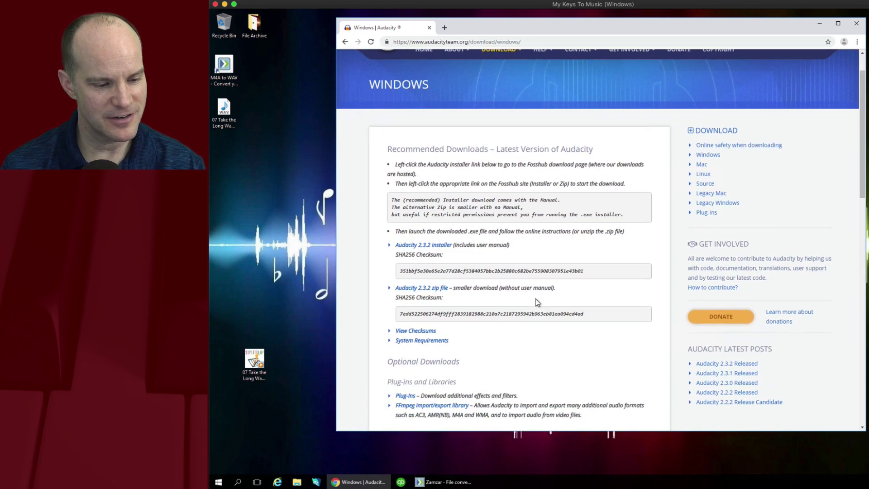
scroll(537, 302, "down", 1)
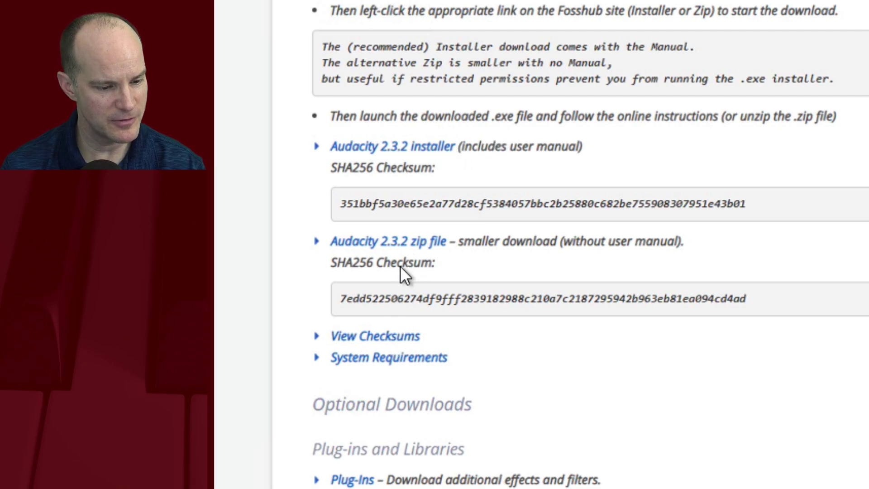
left_click(406, 249)
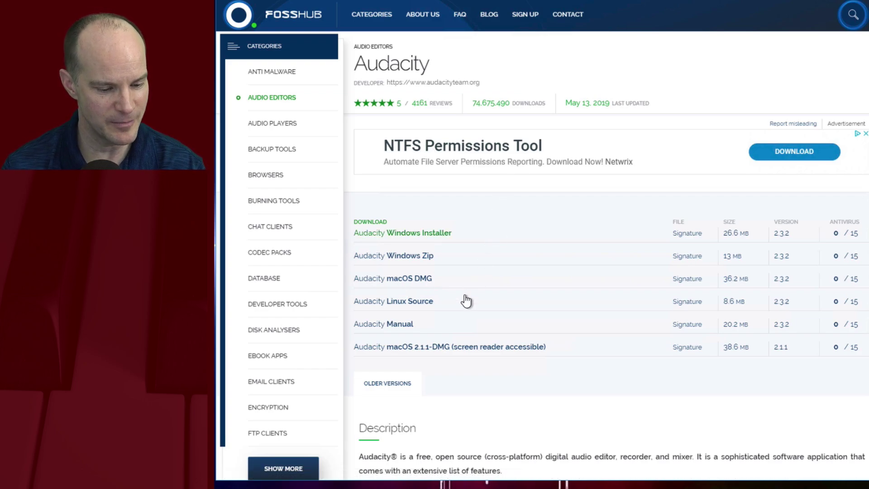
Download the Audacity Windows Installer from FossHub and open it from Chrome's download bar.
scroll(465, 297, "down", 3)
scroll(465, 297, "up", 3)
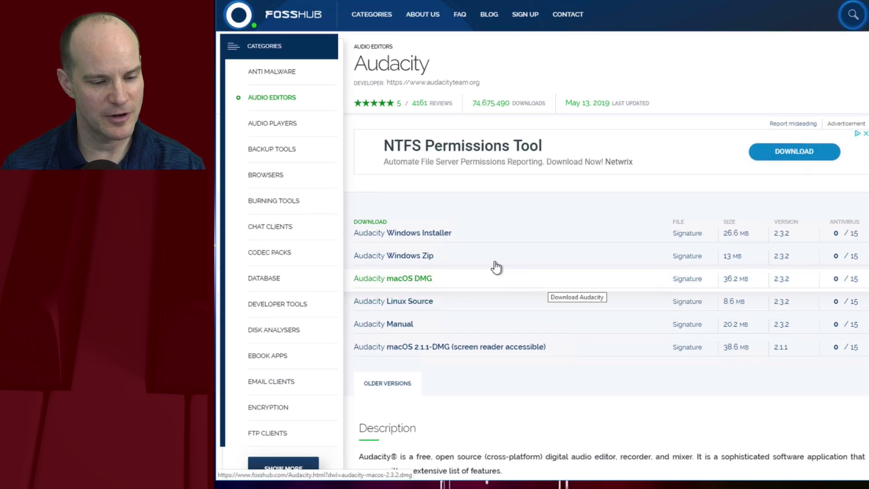
left_click(443, 237)
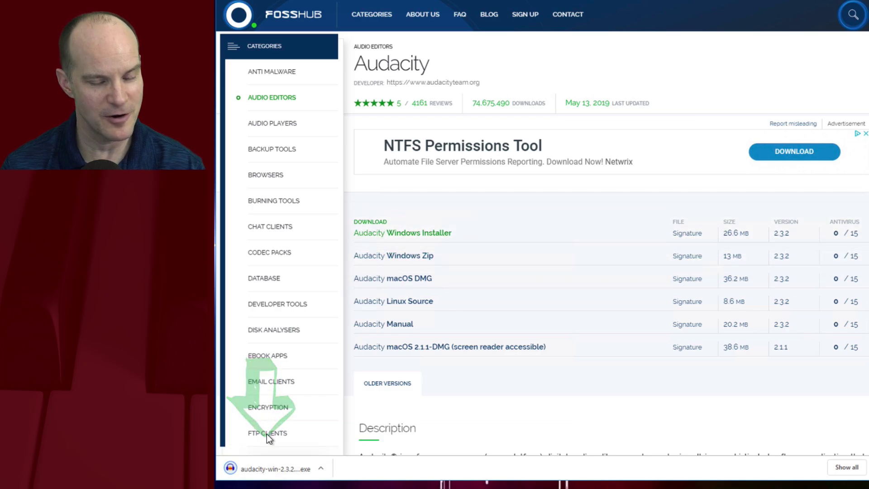
left_click(321, 468)
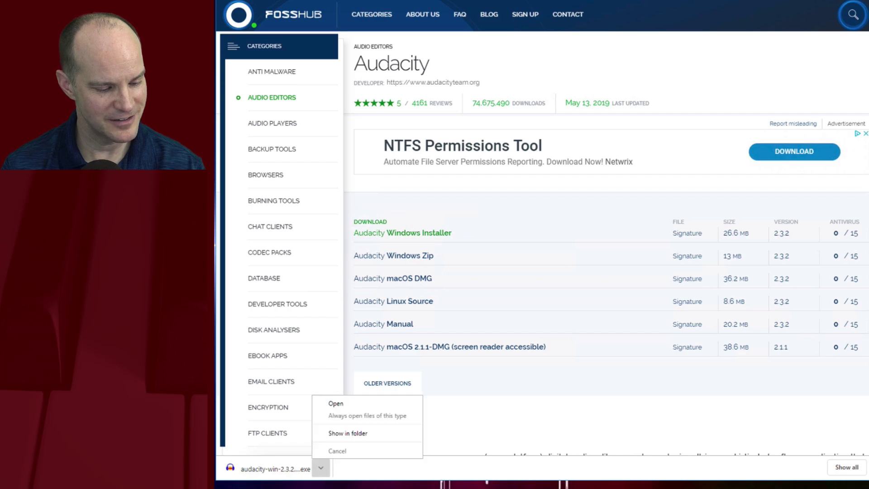
left_click(341, 404)
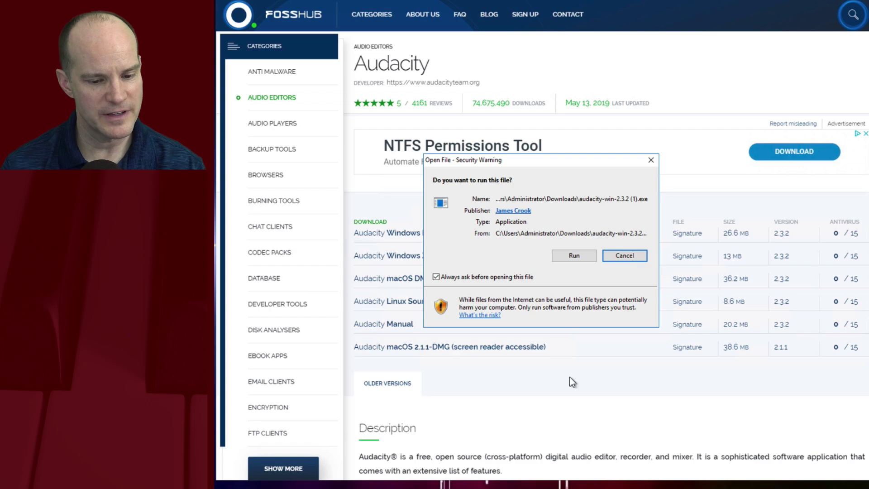
Run the installer, choose English, and accept the default install folder.
left_click(577, 255)
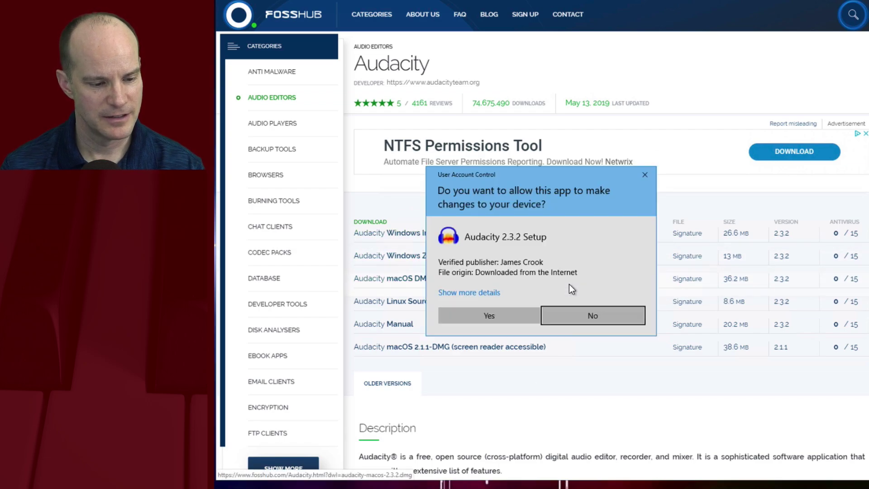
left_click(499, 321)
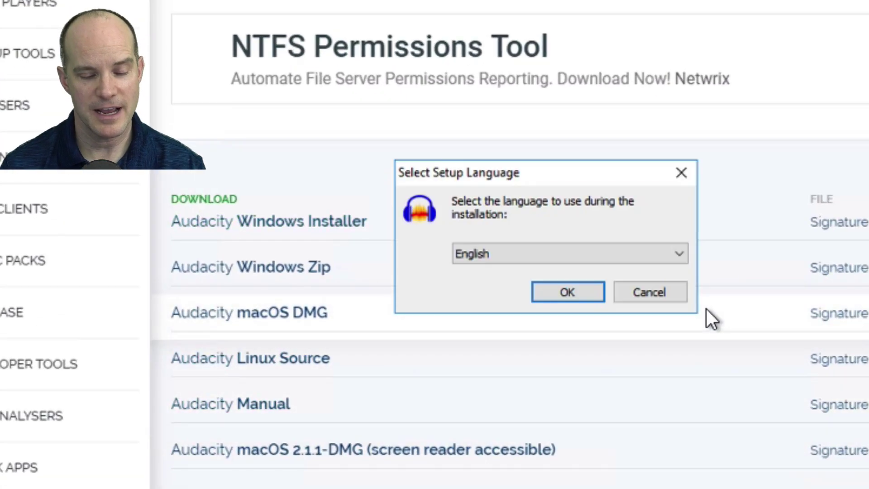
left_click(580, 287)
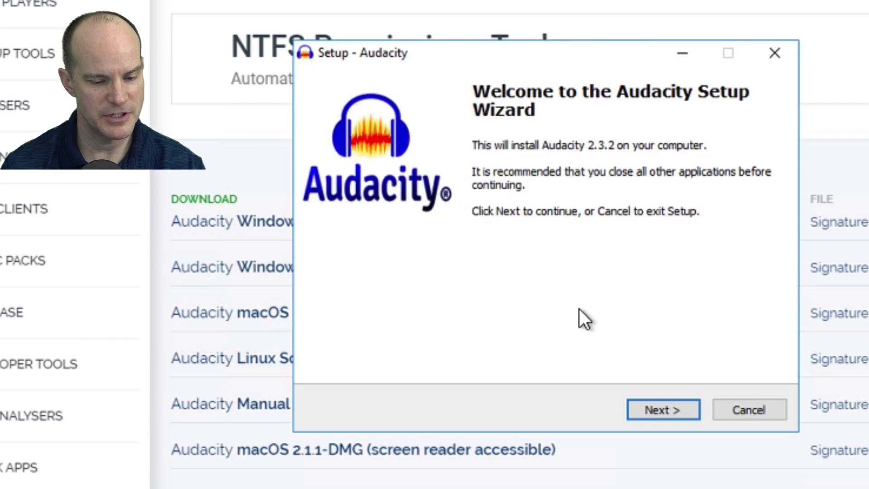
left_click(668, 406)
left_click(667, 415)
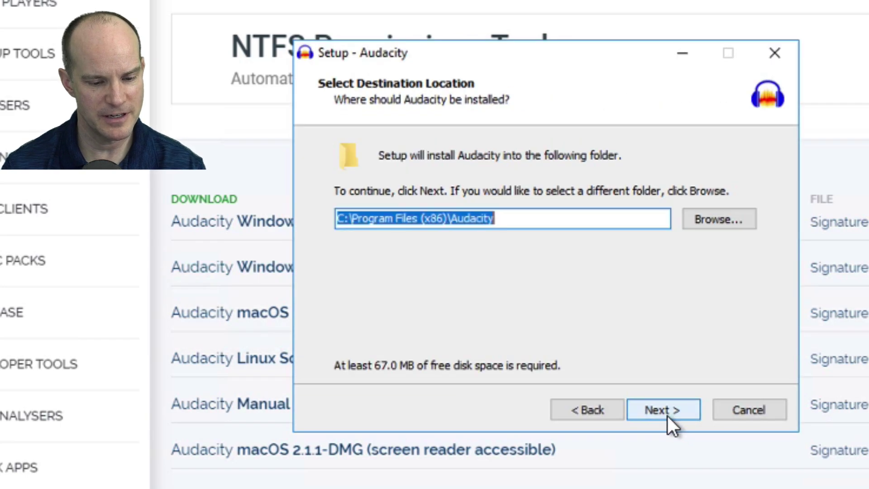
left_click(667, 412)
Install into the existing folder with a desktop shortcut and launch Audacity 2.3.2.
left_click(604, 341)
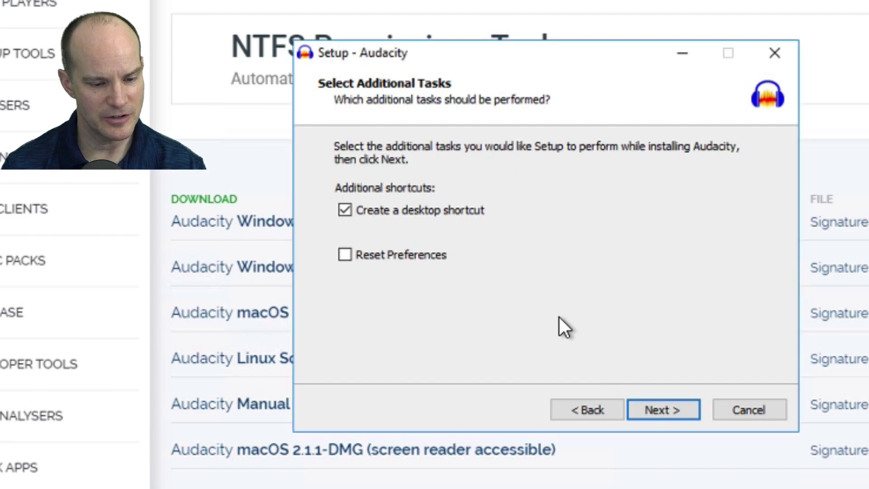
left_click(658, 404)
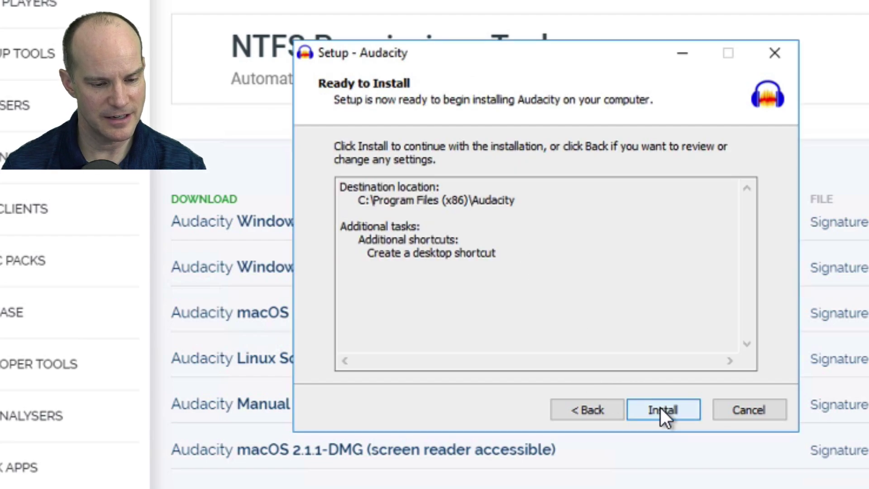
left_click(661, 407)
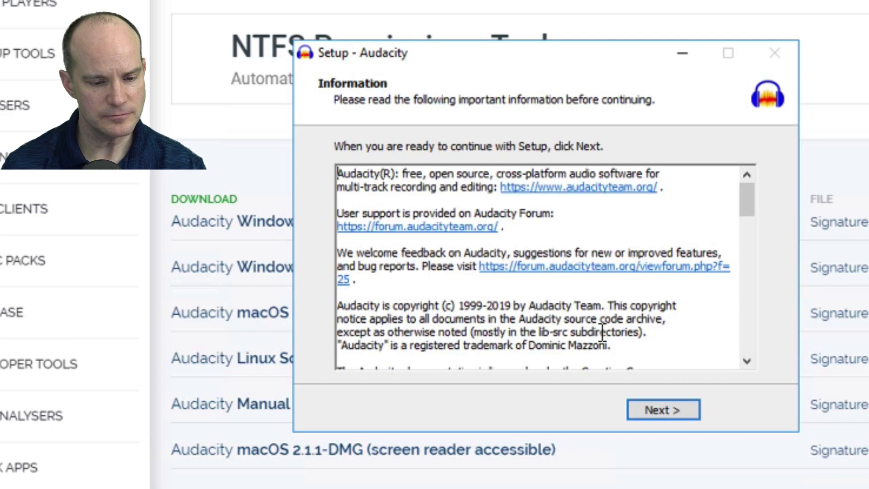
left_click(670, 410)
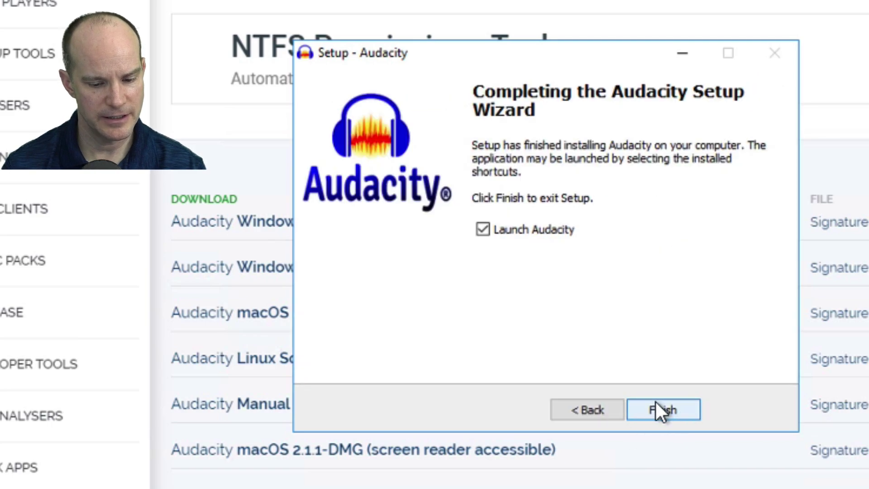
left_click(666, 410)
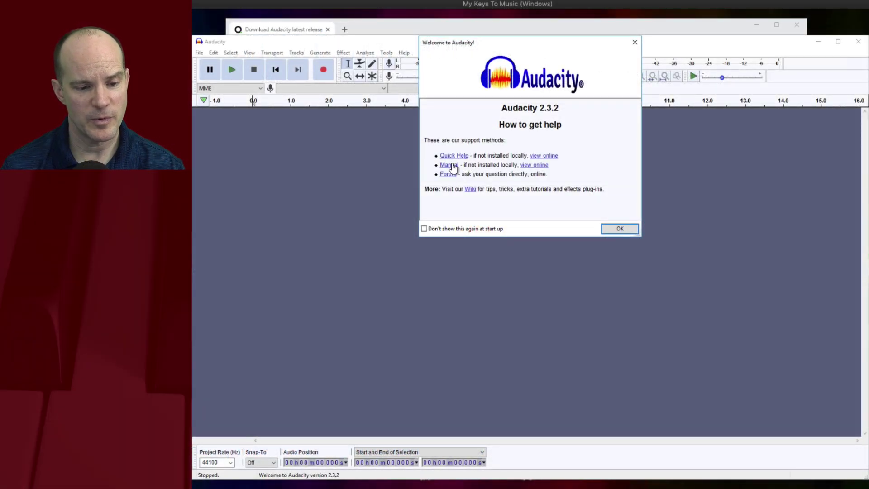
Close the Welcome to Audacity help window to reach an empty, track-free project.
left_click(621, 228)
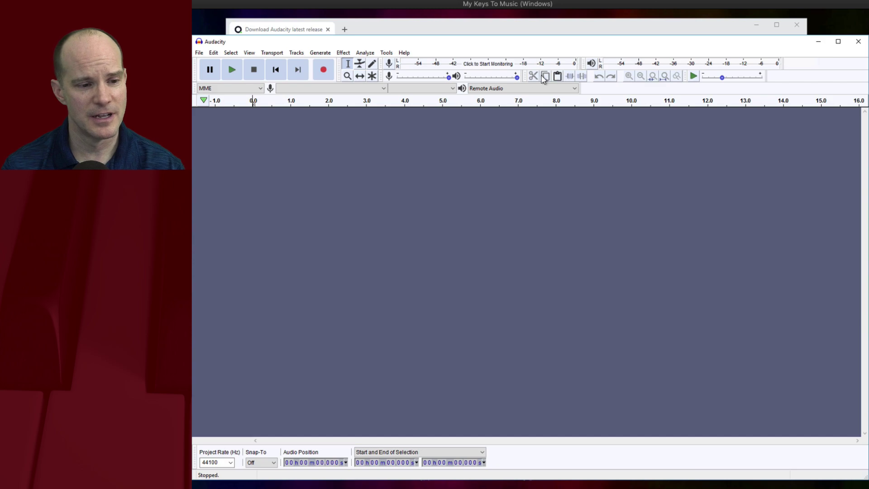
mouse_move(513, 83)
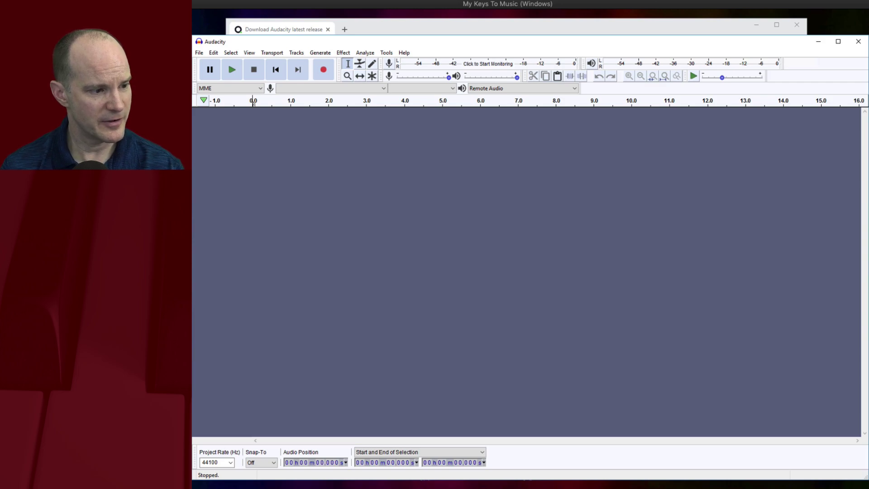
Import 07 Take the Long Way Home.wav into the project, keeping a copy of the file.
left_click_drag(192, 195, 400, 228)
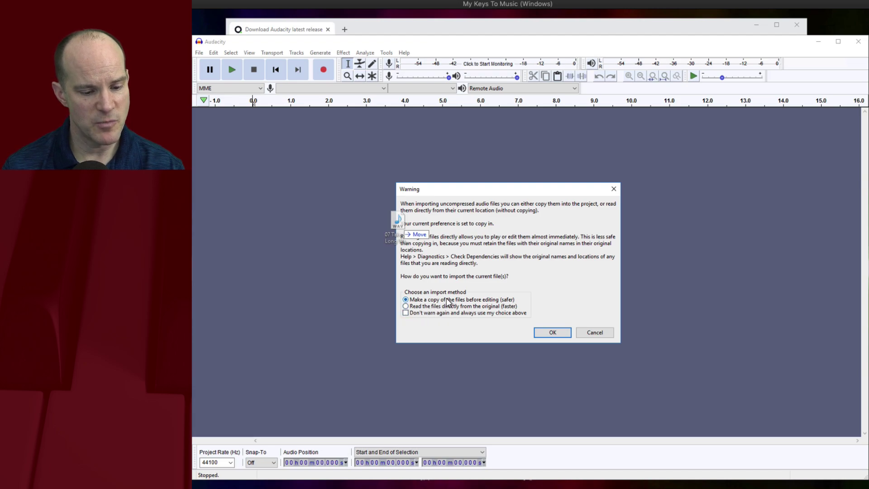
left_click(549, 336)
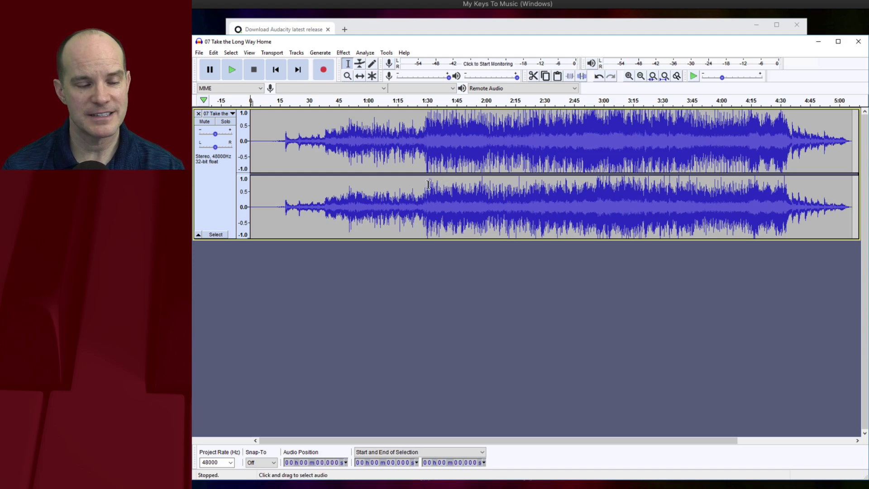
Play the song briefly, then select its audio from 0.896 s to the end at 5:06.526.
left_click(393, 101)
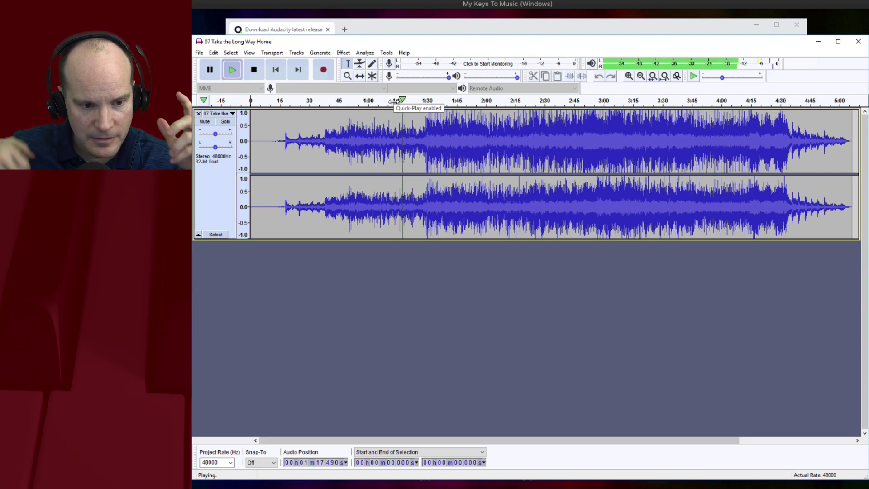
key("space")
key("space")
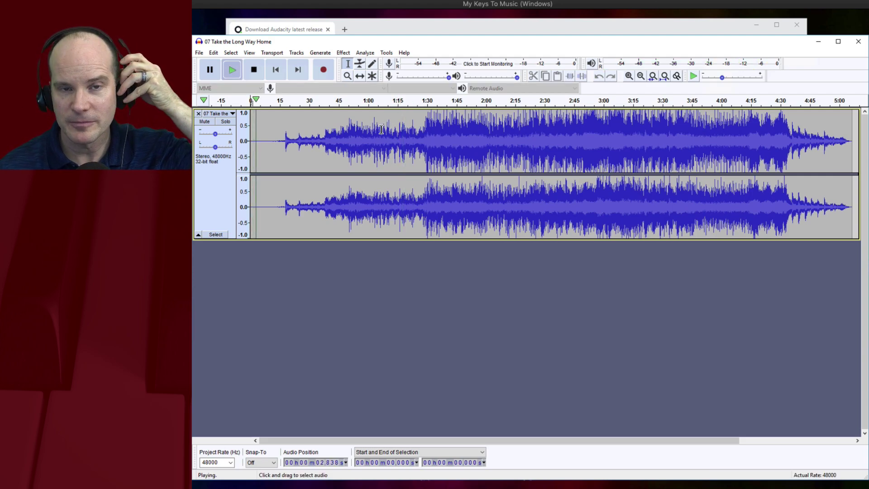
key("space")
left_click_drag(252, 135, 853, 131)
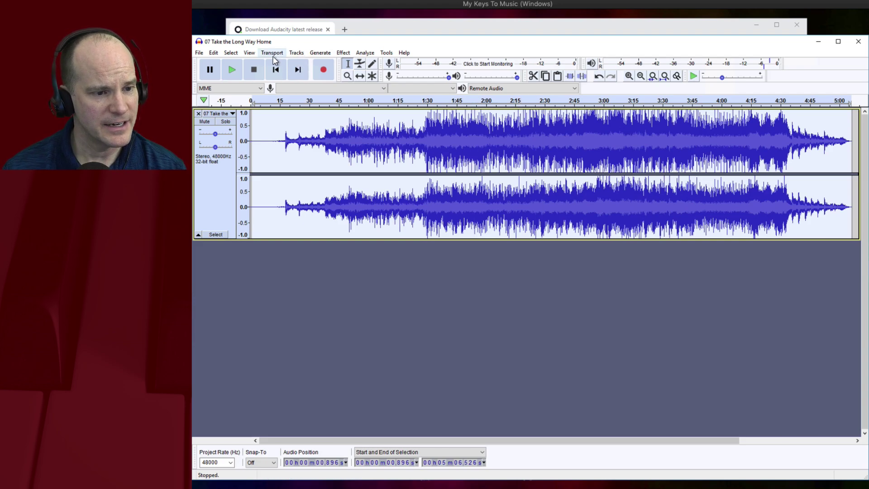
Open Effect > Change Tempo for the selected 305.63-second stretch of the song.
left_click(344, 54)
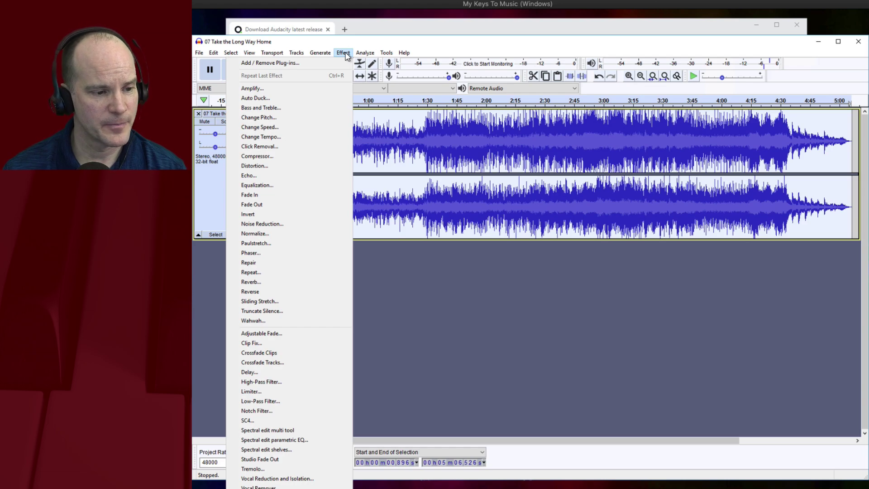
left_click(287, 136)
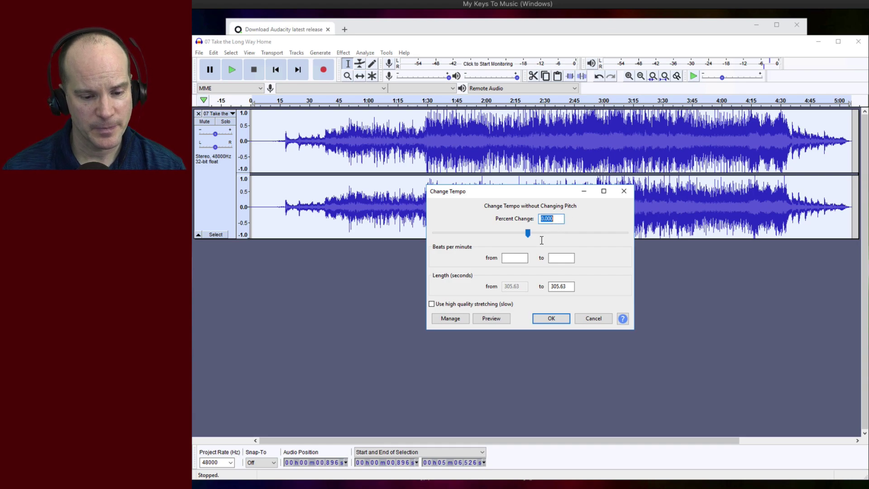
Apply Change Tempo at -58 percent, stretching the song from 305.63 to 727.69 seconds.
left_click(527, 258)
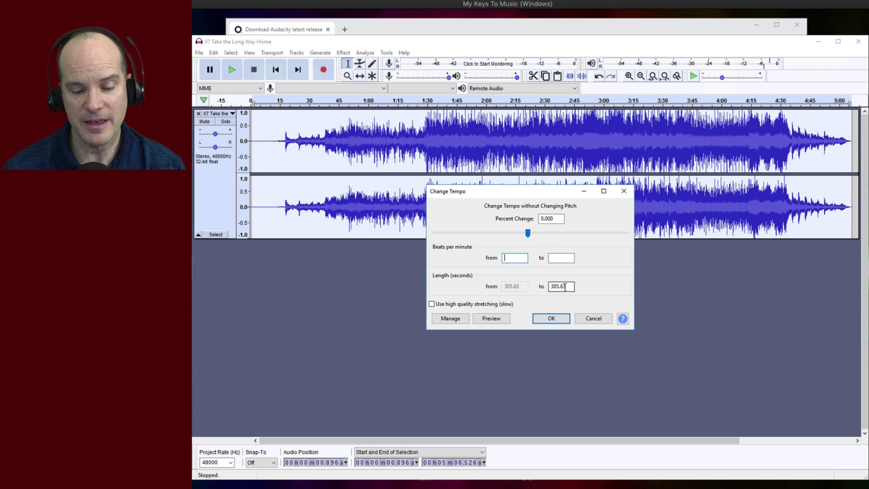
left_click_drag(569, 287, 545, 289)
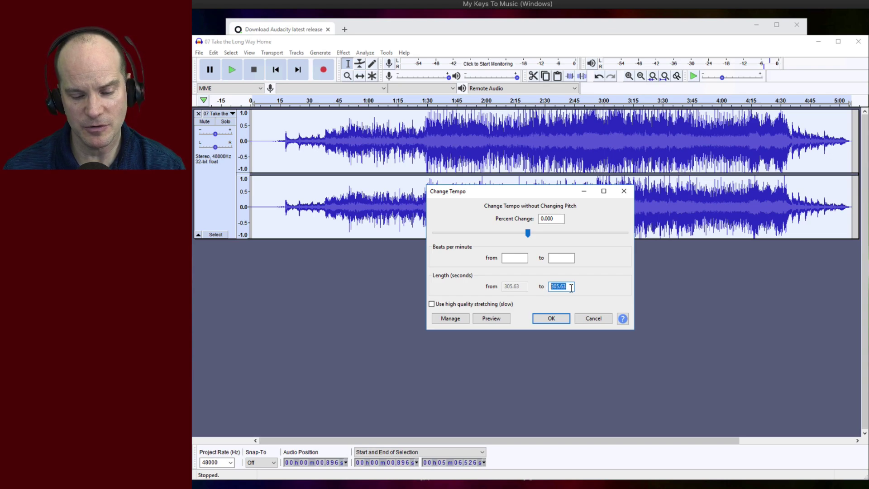
left_click_drag(528, 233, 471, 234)
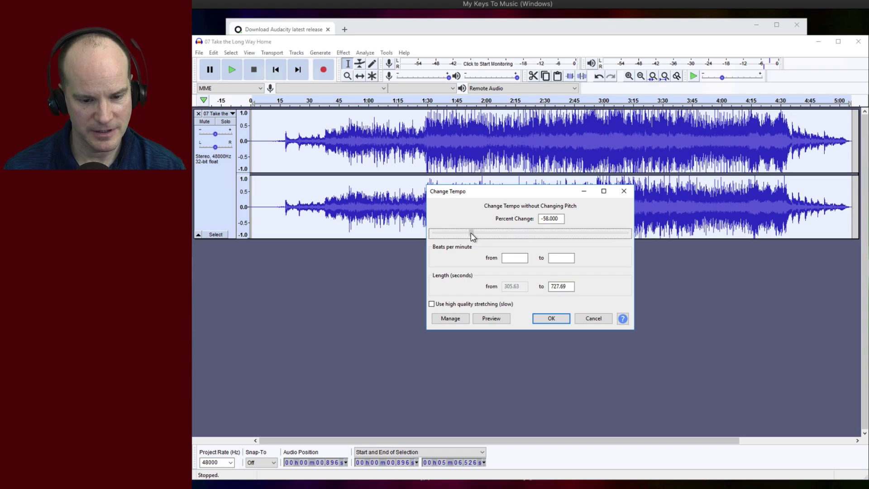
left_click(552, 319)
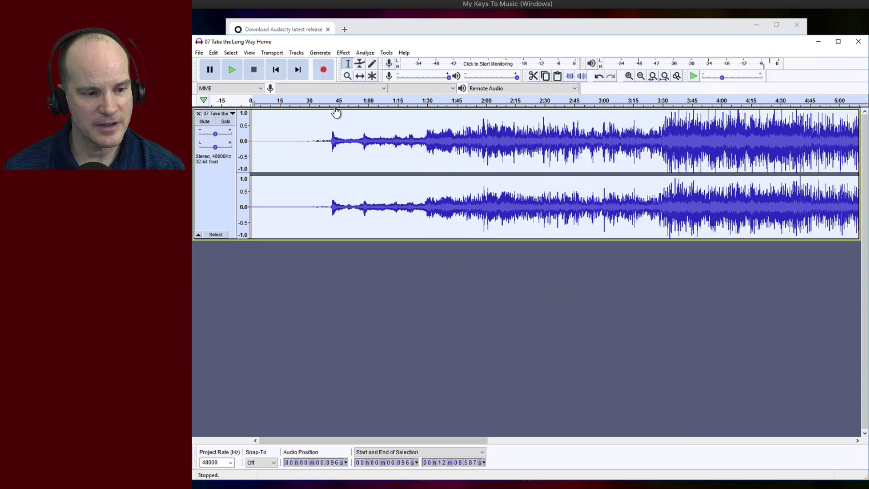
Listen to the slowed song around 0:42 and 3:31, then undo the tempo change with Ctrl+Z.
left_click(331, 105)
key("space")
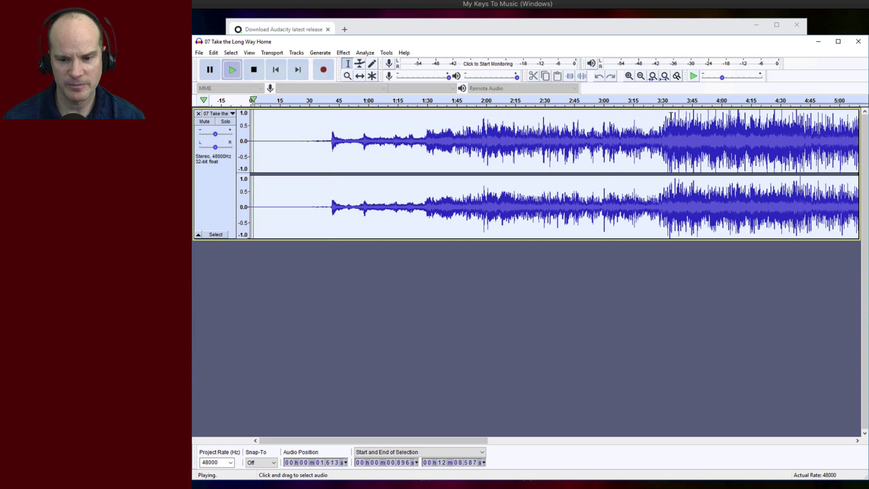
key("space")
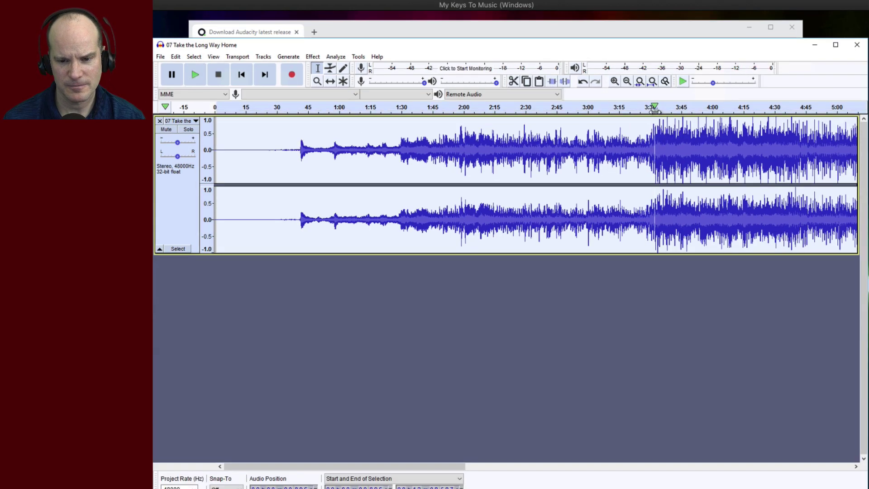
left_click(668, 112)
key("space")
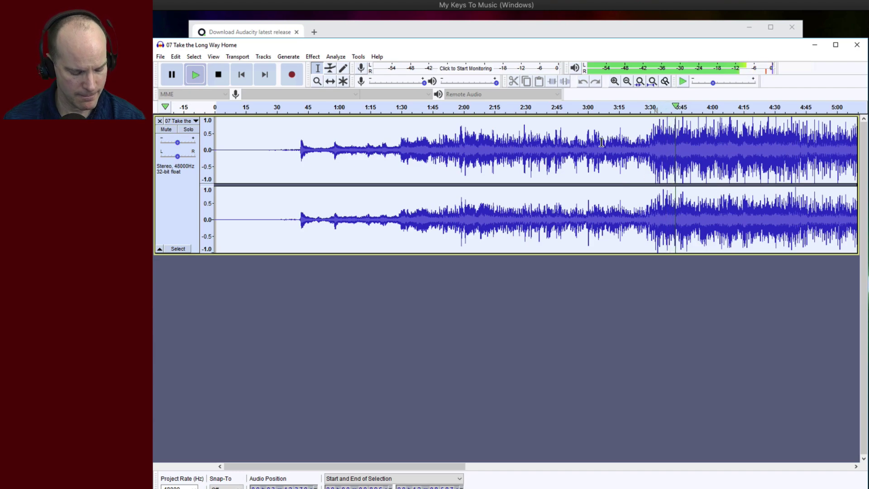
key("space")
key("ctrl+z")
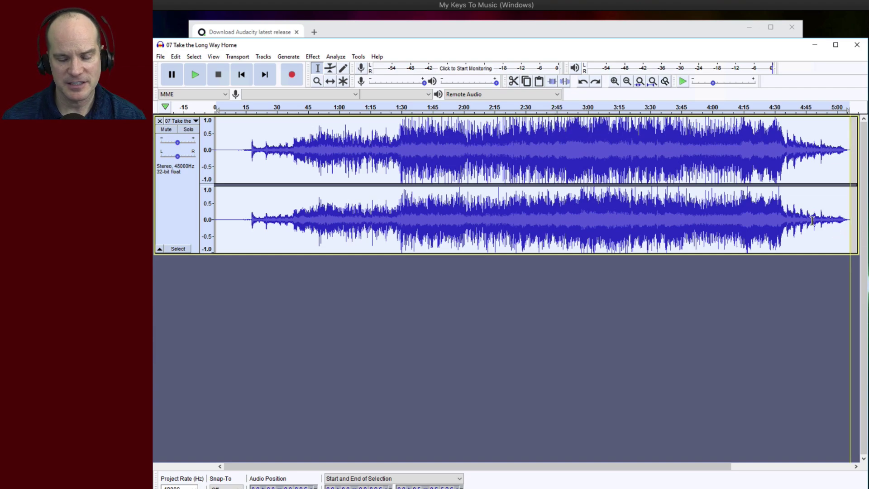
left_click(309, 57)
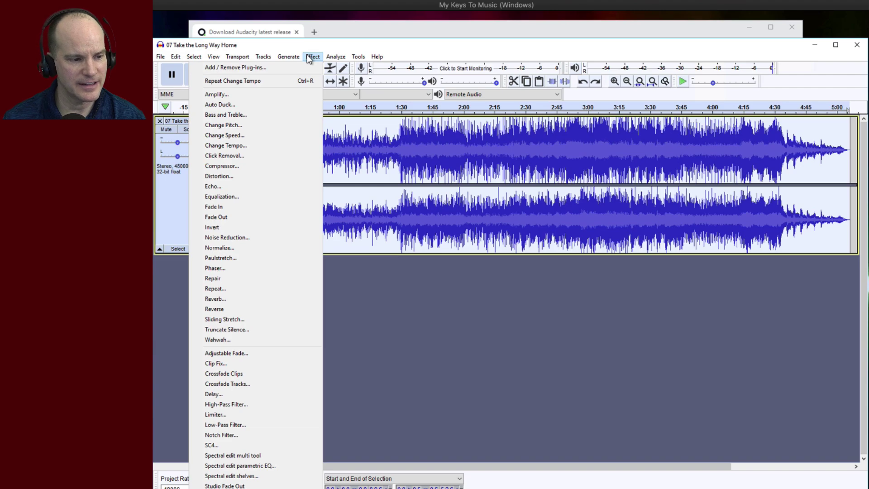
Dismiss the Welcome to Audacity message in the new project.
key("Left")
key("Right")
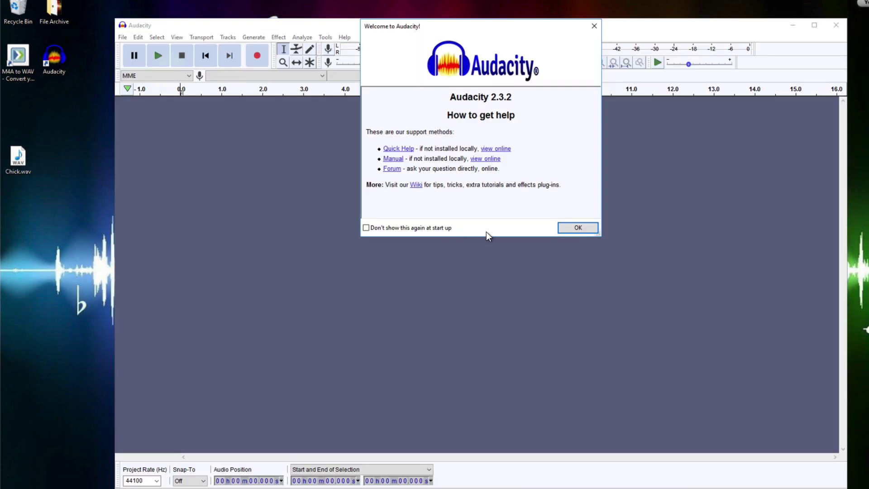
left_click(579, 227)
Import Chick.wav as a copied stereo track and play its first 13 seconds.
left_click_drag(30, 157, 278, 170)
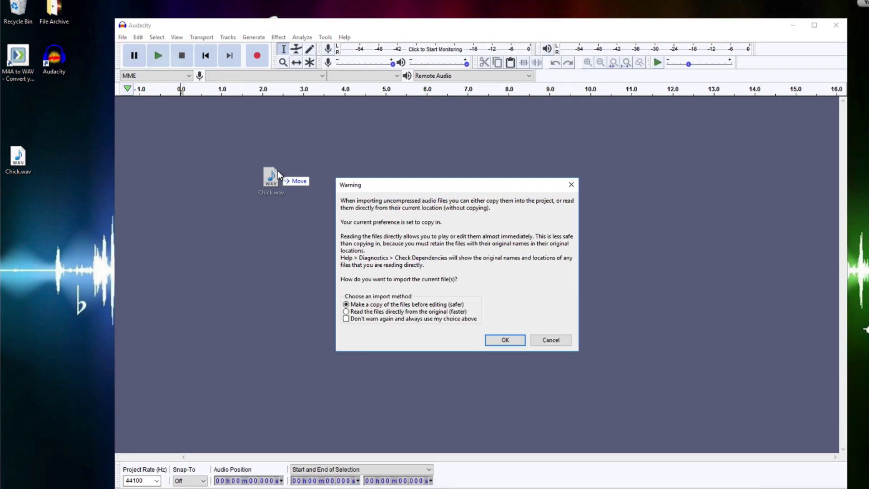
left_click(499, 340)
left_click_drag(182, 152, 461, 151)
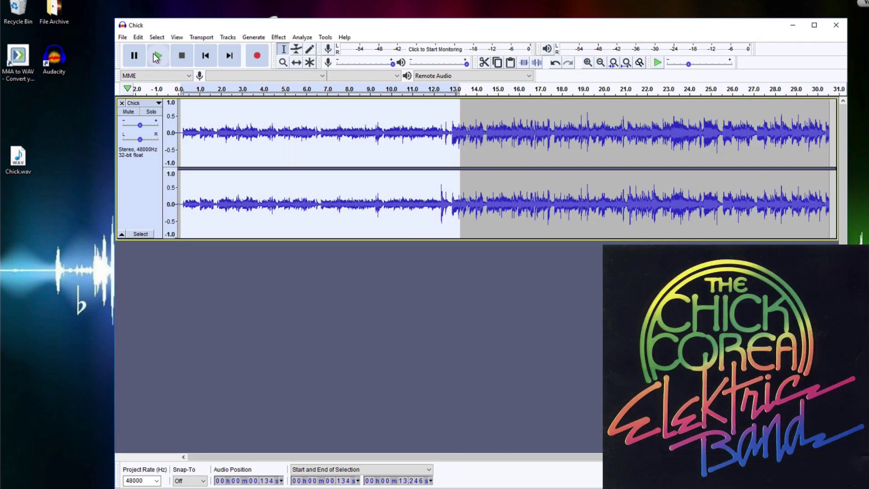
left_click(156, 56)
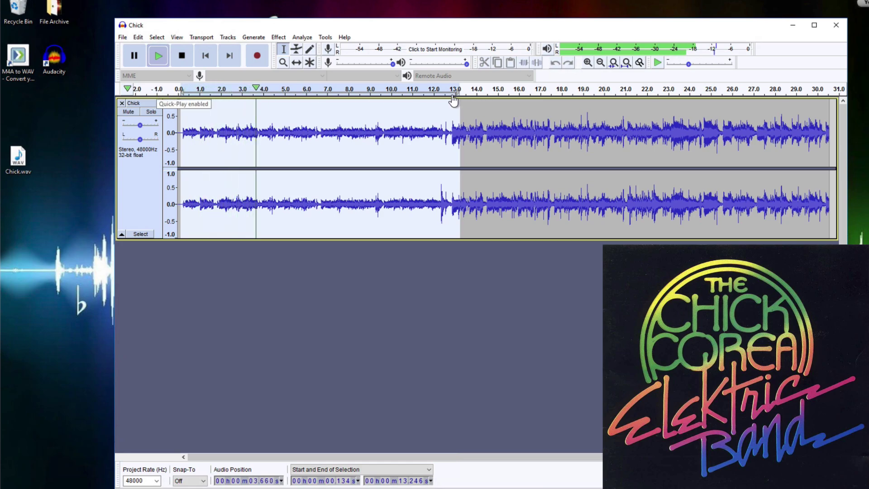
Listen to Chick's opening up to about 13 seconds, then select from the start to 19.3 s.
left_click(440, 90)
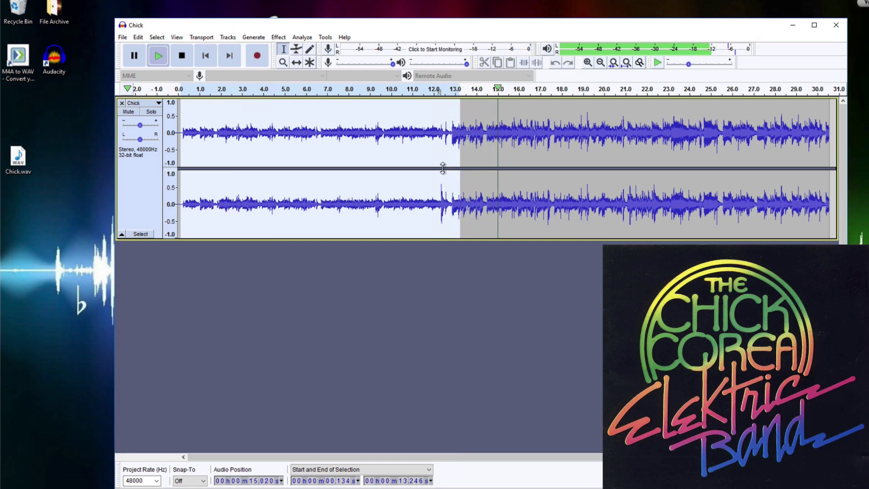
left_click(182, 56)
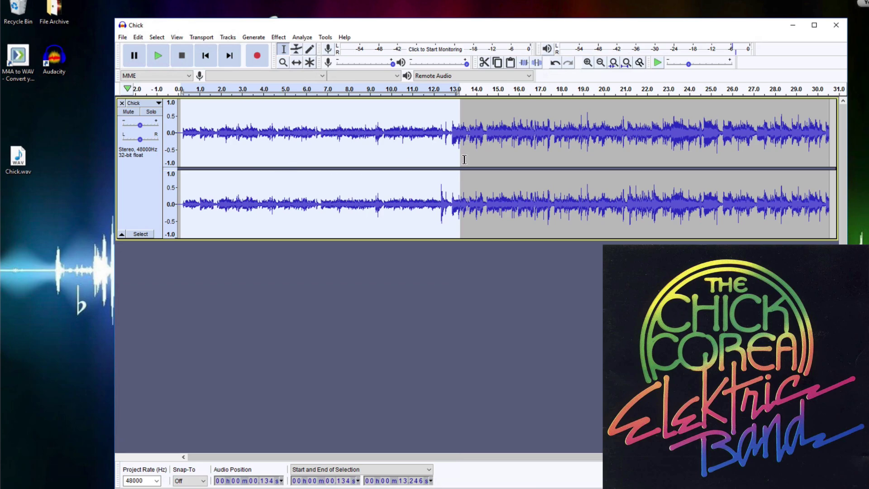
left_click(182, 117)
left_click_drag(182, 116, 589, 130)
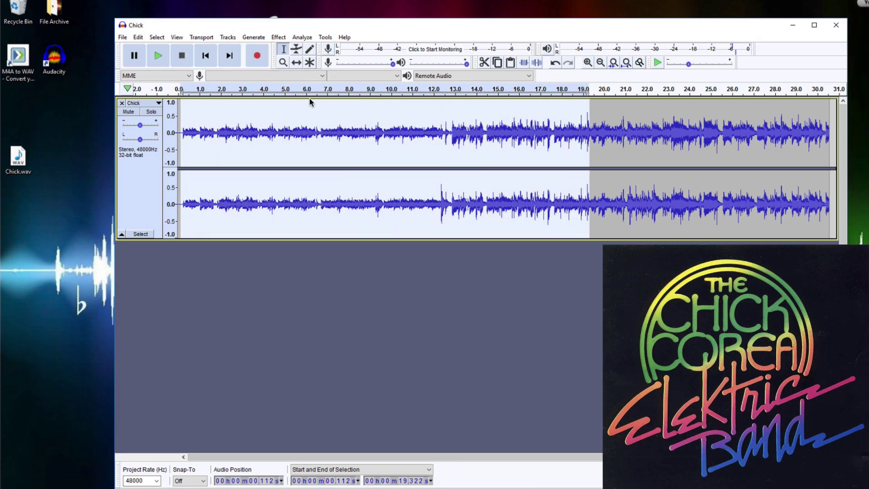
left_click(322, 38)
Slow Chick's first 19.21 seconds with Change Tempo, stretching that section to about 27.44 seconds.
mouse_move(279, 38)
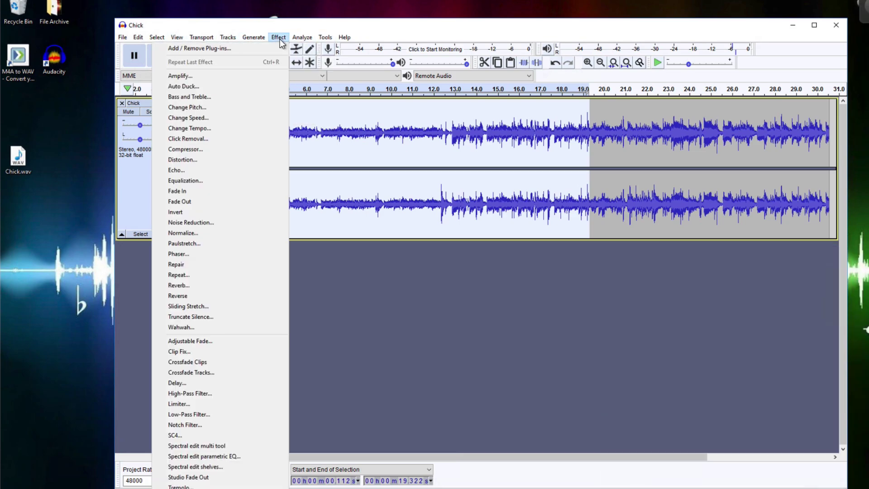
left_click(224, 128)
type("10.290")
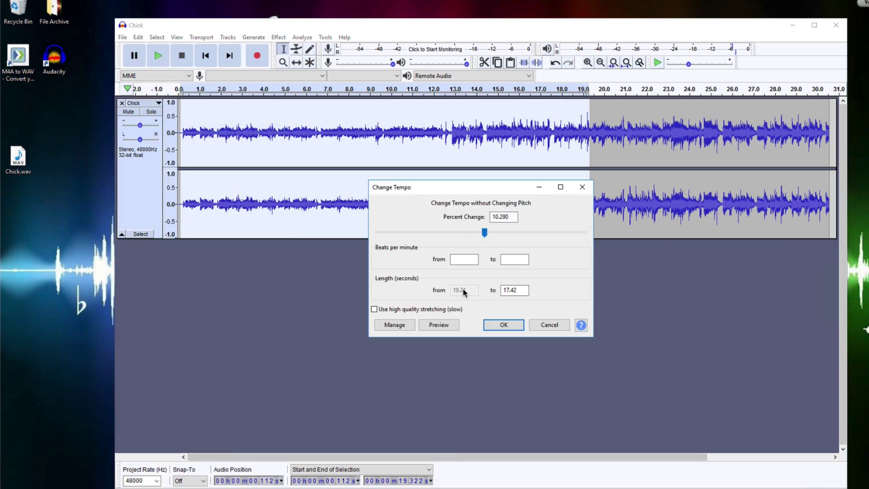
left_click_drag(483, 233, 447, 233)
left_click(503, 325)
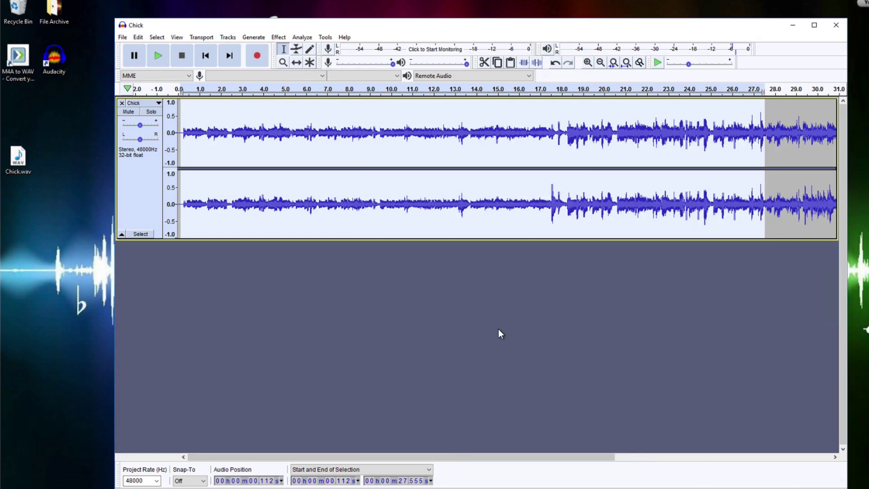
Play the slowed Chick track, then replay it from about 6 seconds and stop.
key("space")
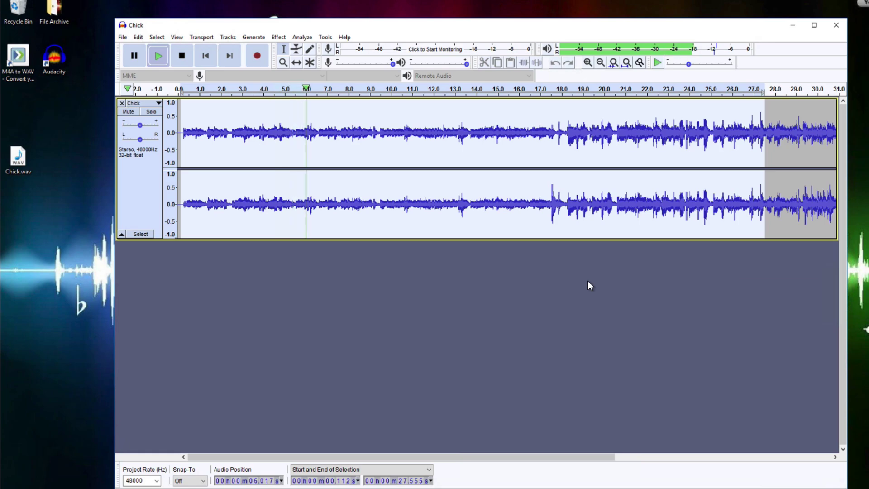
key("space")
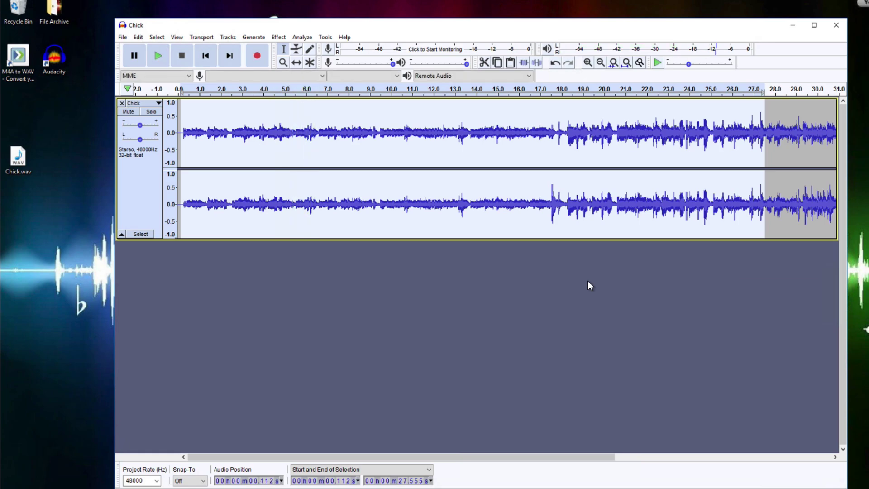
left_click(313, 97)
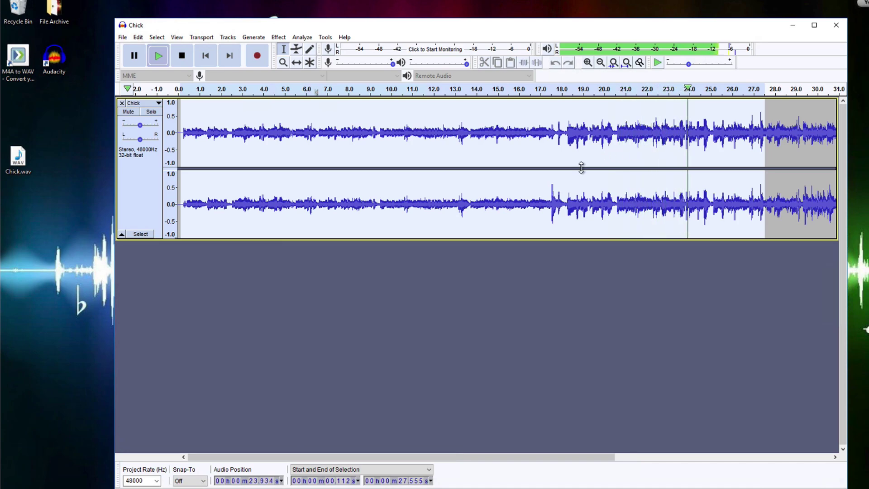
key("space")
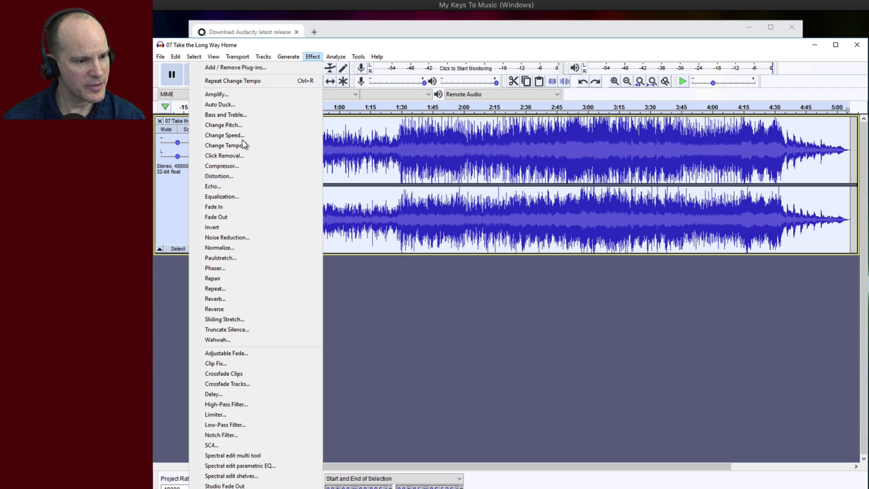
Apply Change Pitch to 07 Take the Long Way Home, dropping B to A#/B♭ (-1 semitone).
left_click(247, 126)
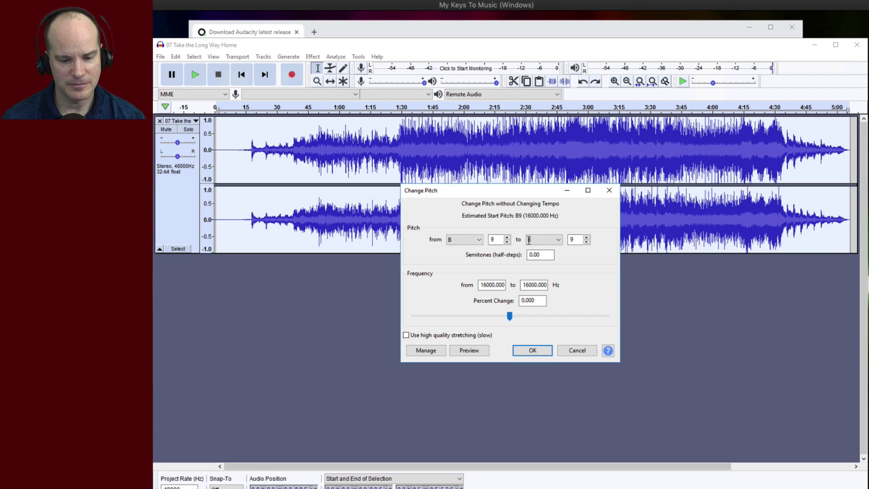
left_click(550, 243)
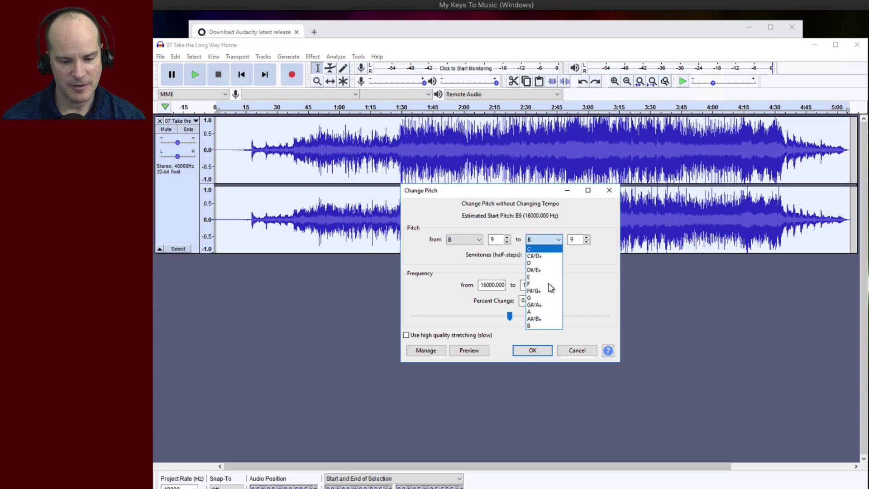
left_click(544, 319)
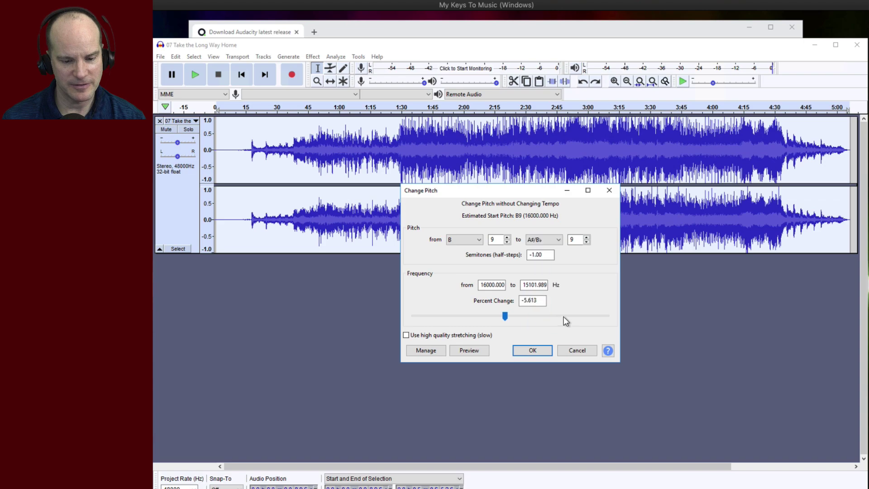
left_click(537, 351)
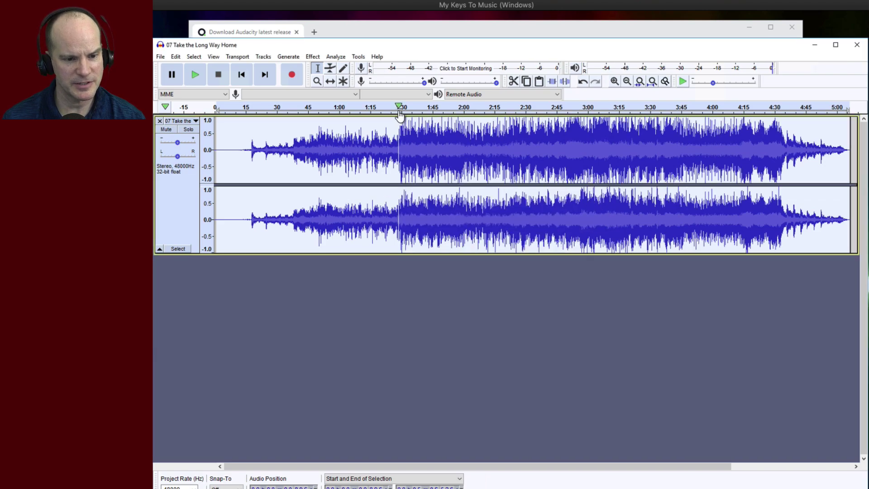
Play the lowered song from 1:30, stop it, then replay from 1:30.
left_click(399, 113)
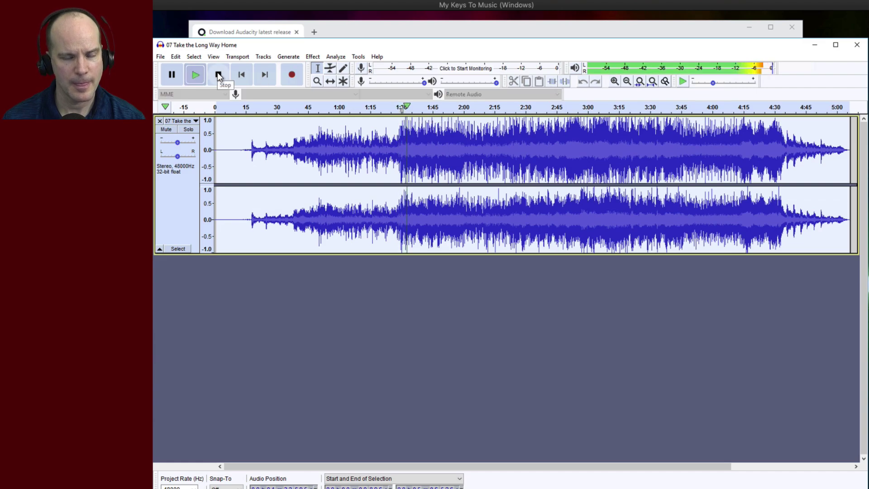
left_click(217, 74)
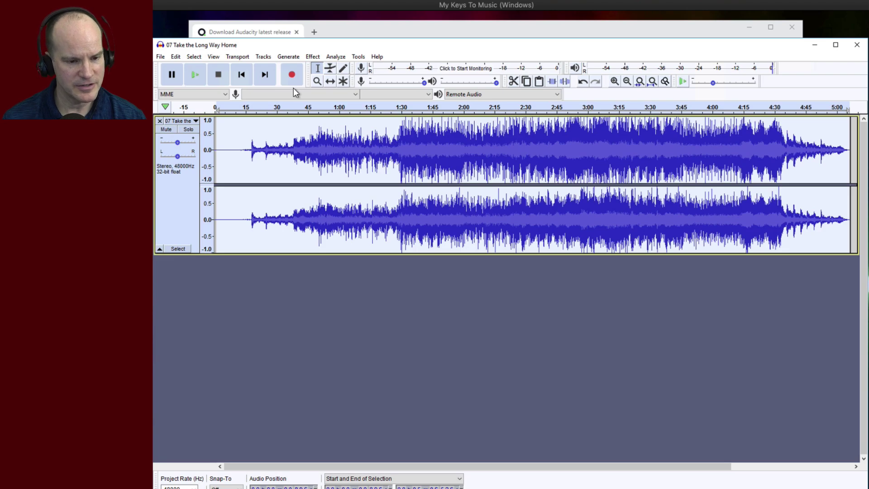
left_click(400, 108)
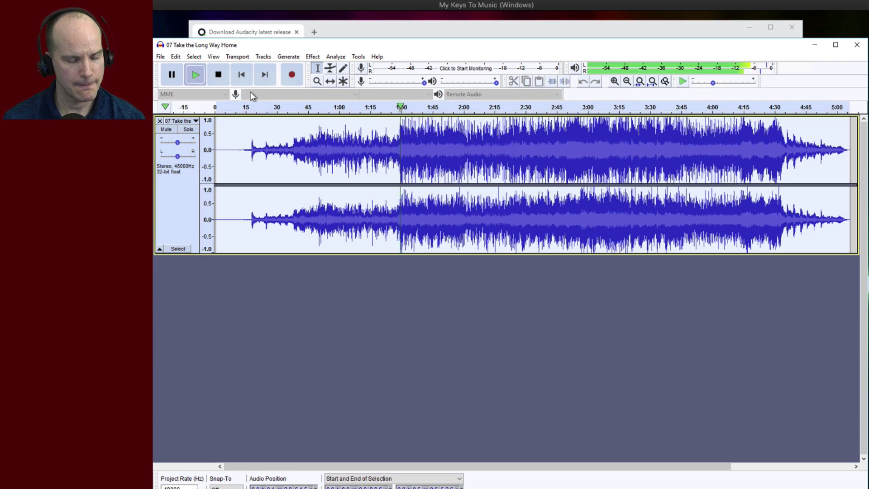